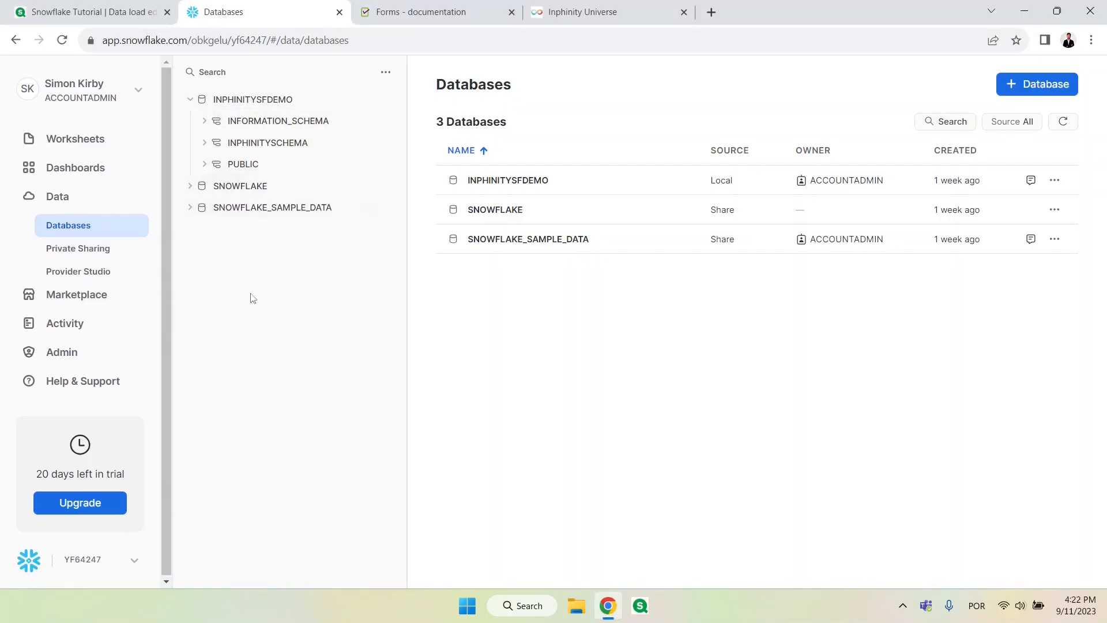
Step: Examine the account's list of warehouses
left_click(84, 359)
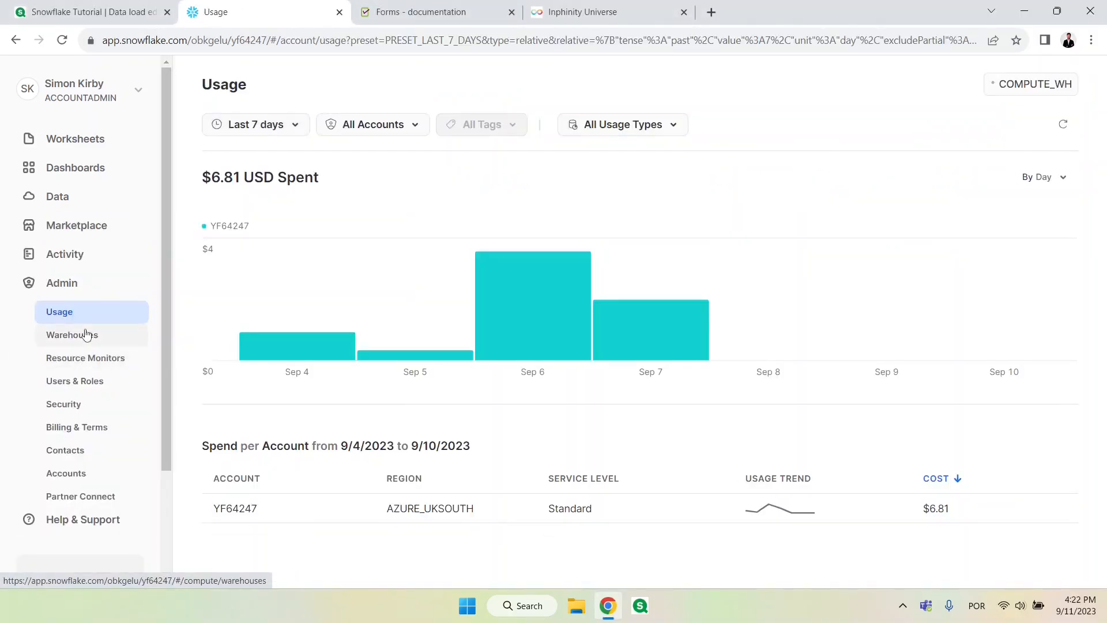
left_click(87, 334)
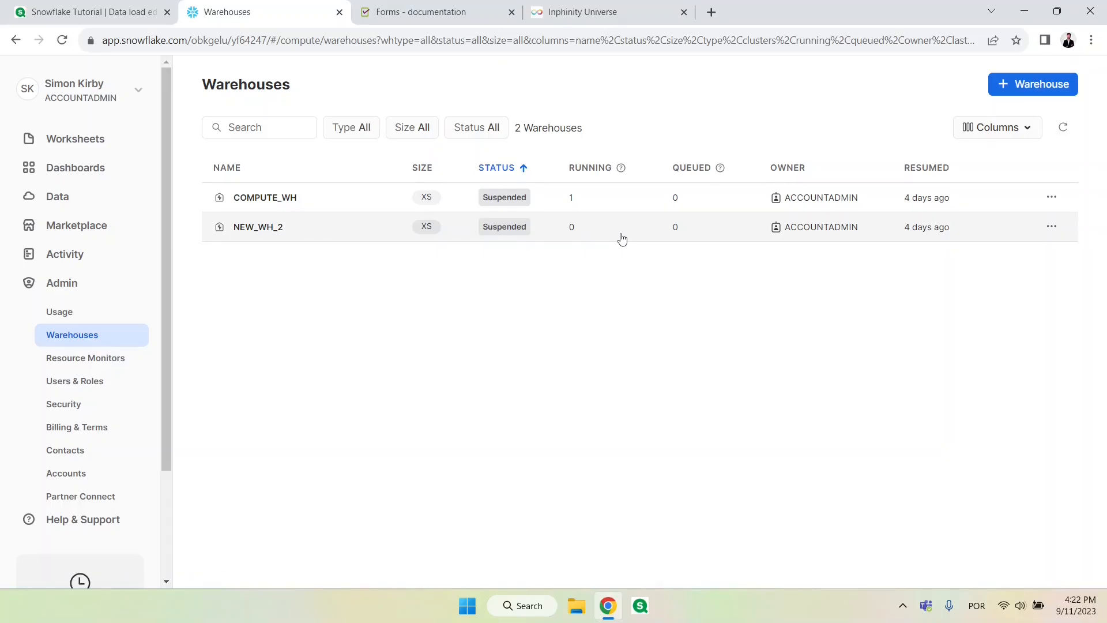
Step: Open the table list of the PUBLIC schema in the INPHINITYSFDEMO database
left_click(93, 204)
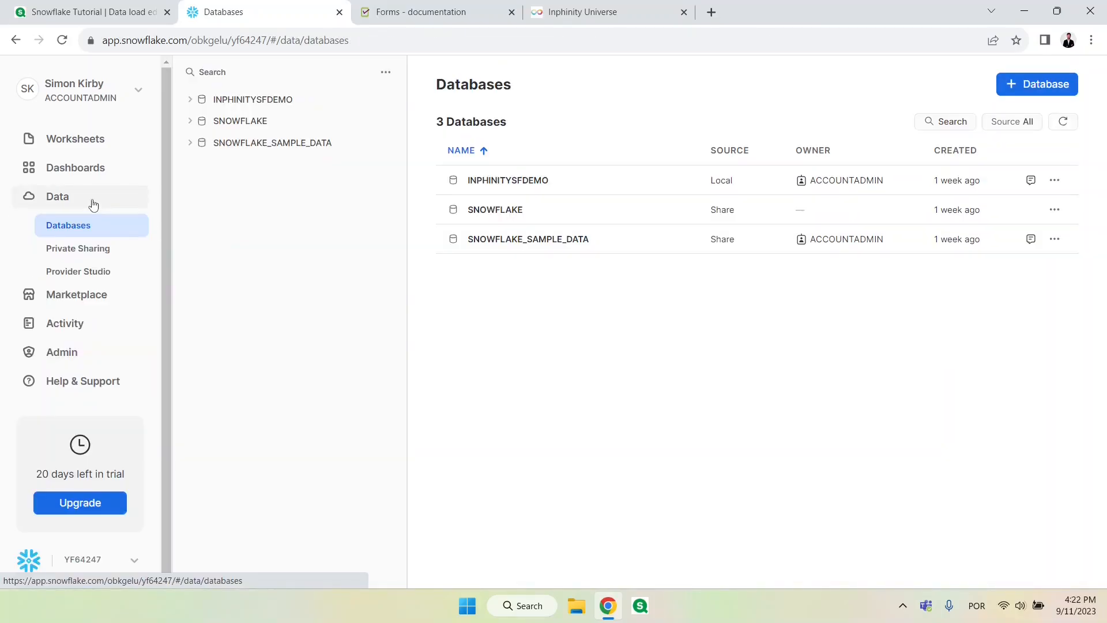
left_click(191, 101)
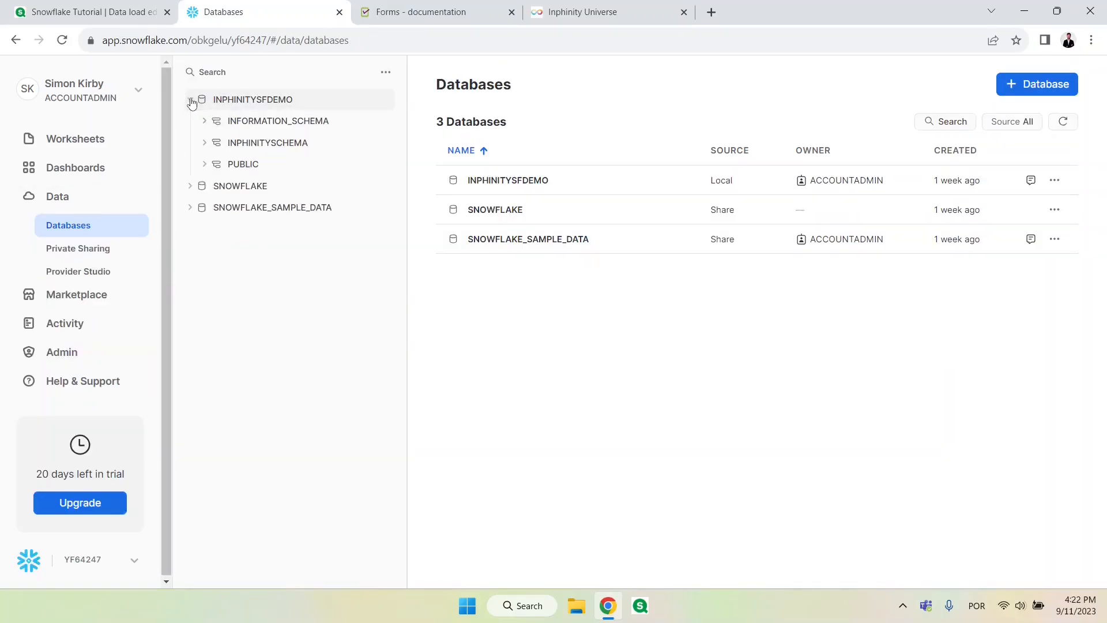
left_click(205, 167)
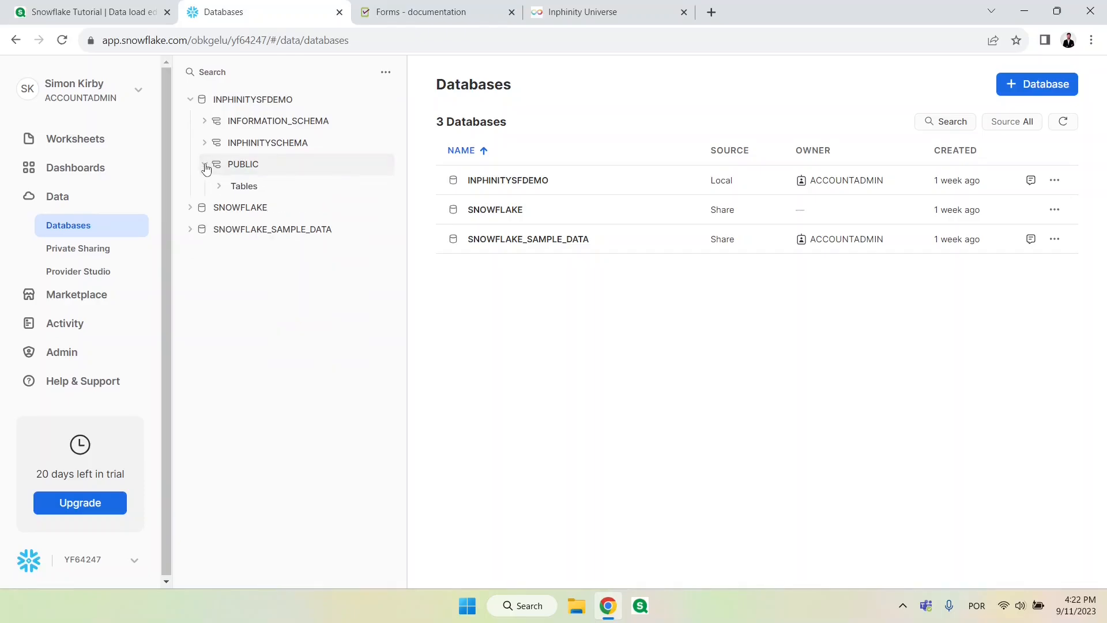
left_click(248, 187)
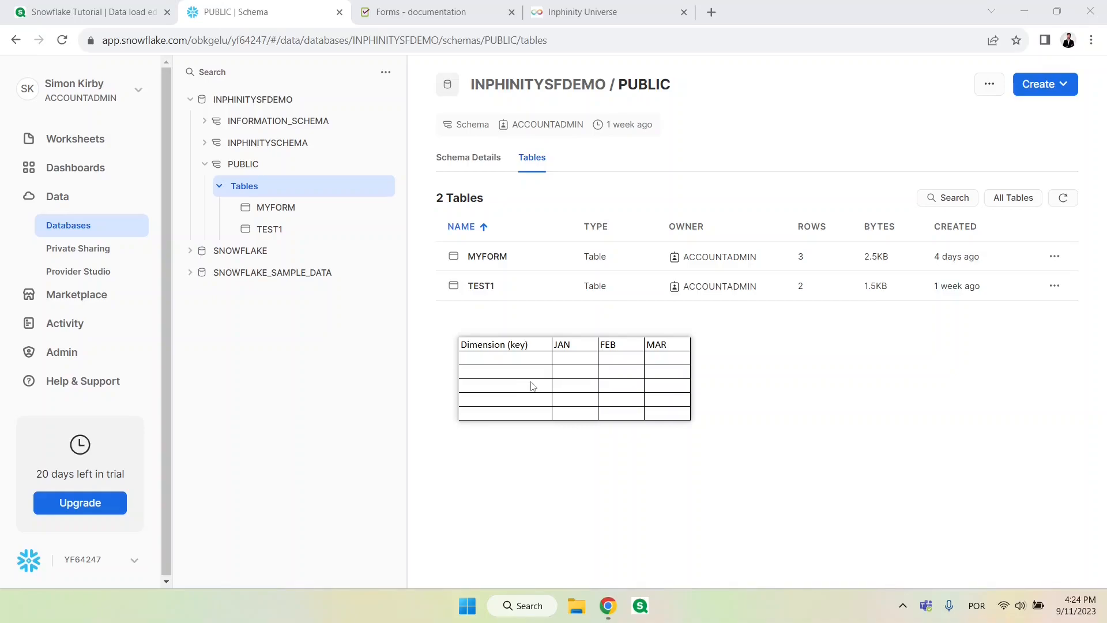
Step: Start a new standard table in the PUBLIC schema and name it FORMTUTORIAL in the create statement
left_click(1038, 83)
mouse_move(1025, 120)
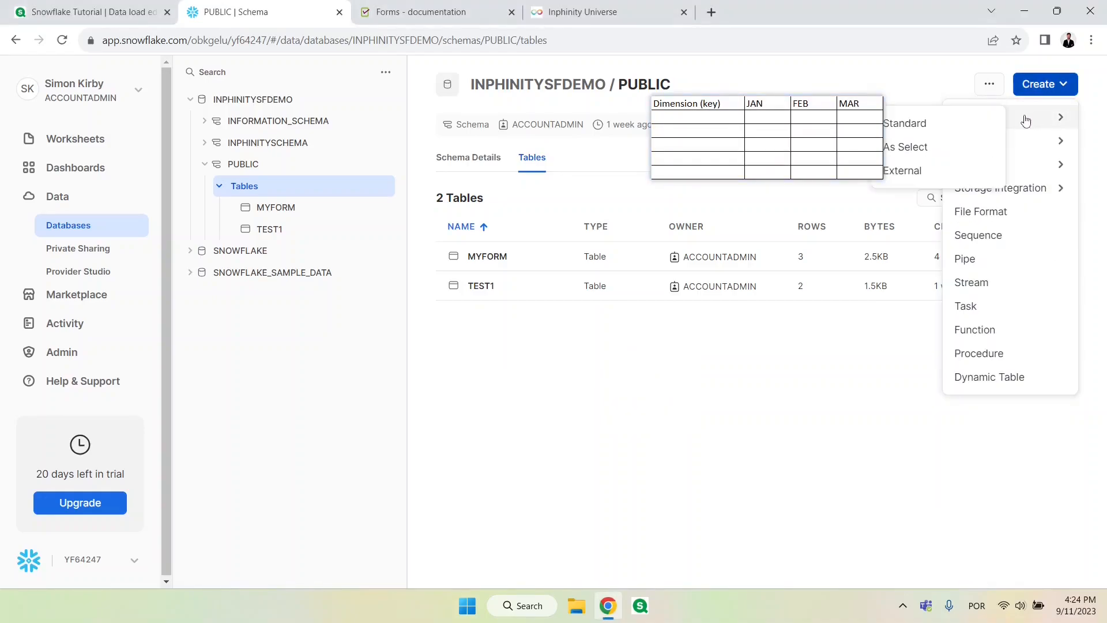
left_click(975, 126)
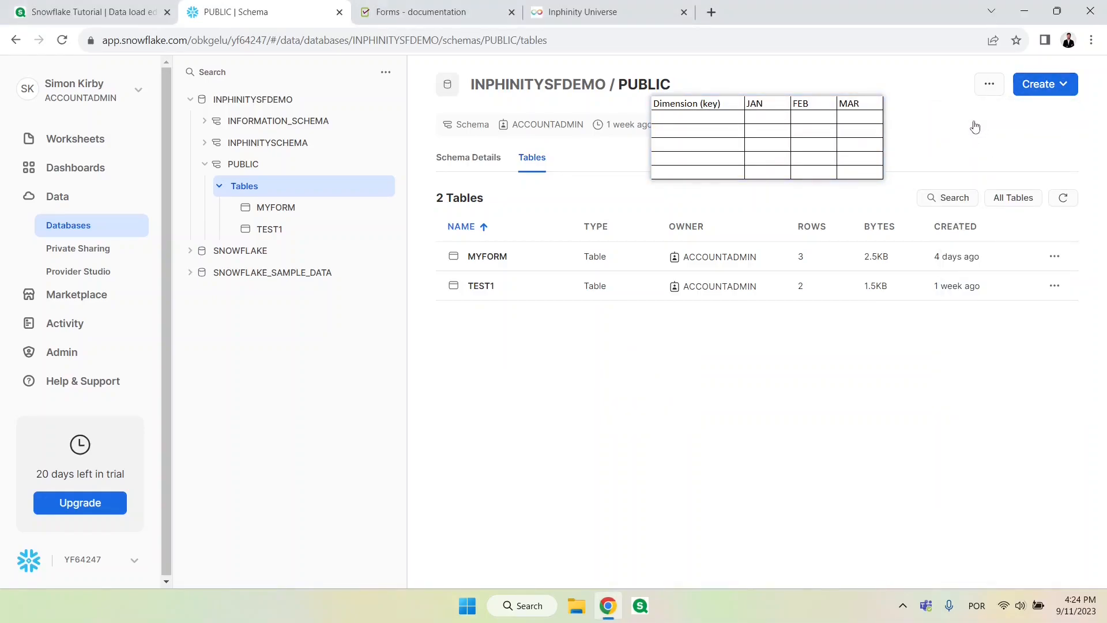
left_click_drag(380, 222, 452, 222)
type("FORMTUTORIA")
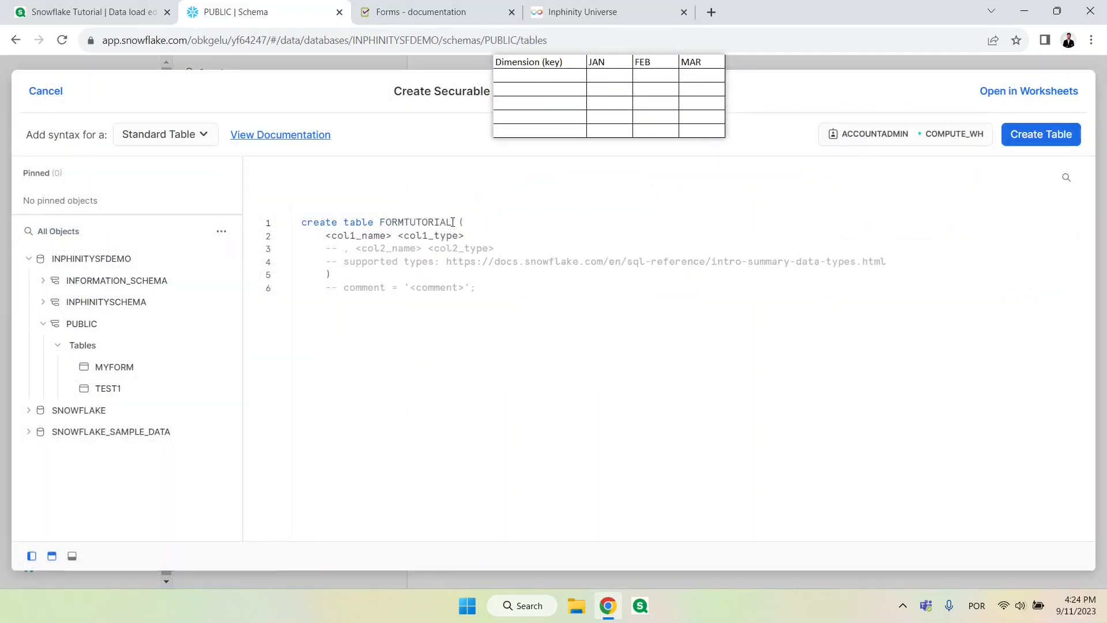
Step: Define the columns KEY as VARCHAR and JAN, FEB and MAR as INTEGER, and create the table
left_click_drag(326, 235, 477, 237)
type("KEY VARCHAR,")
key("Return")
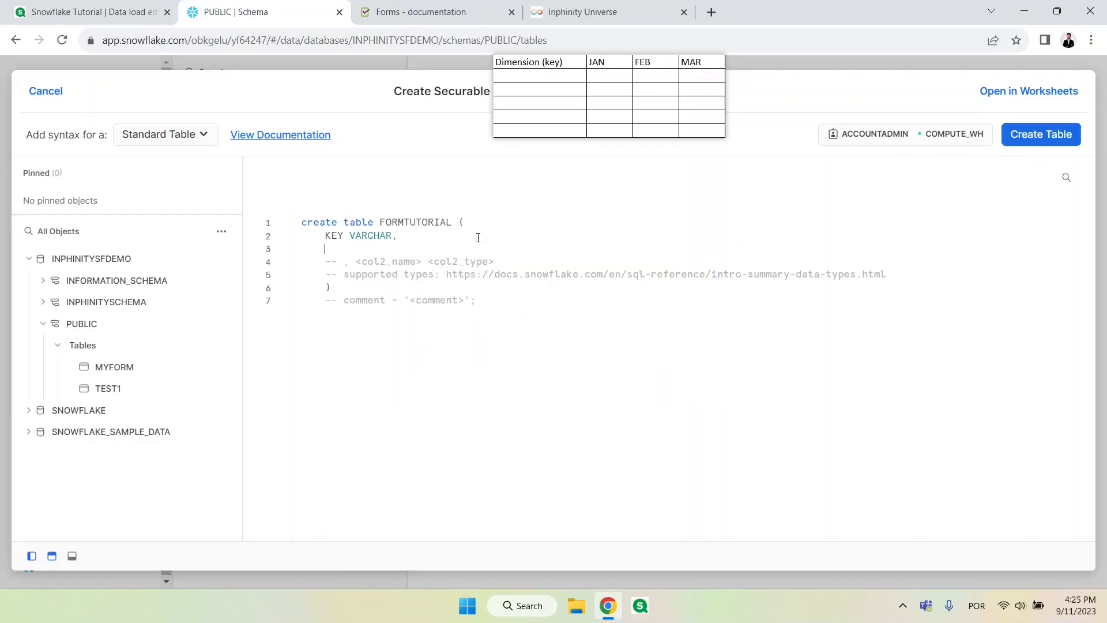
type("JAN")
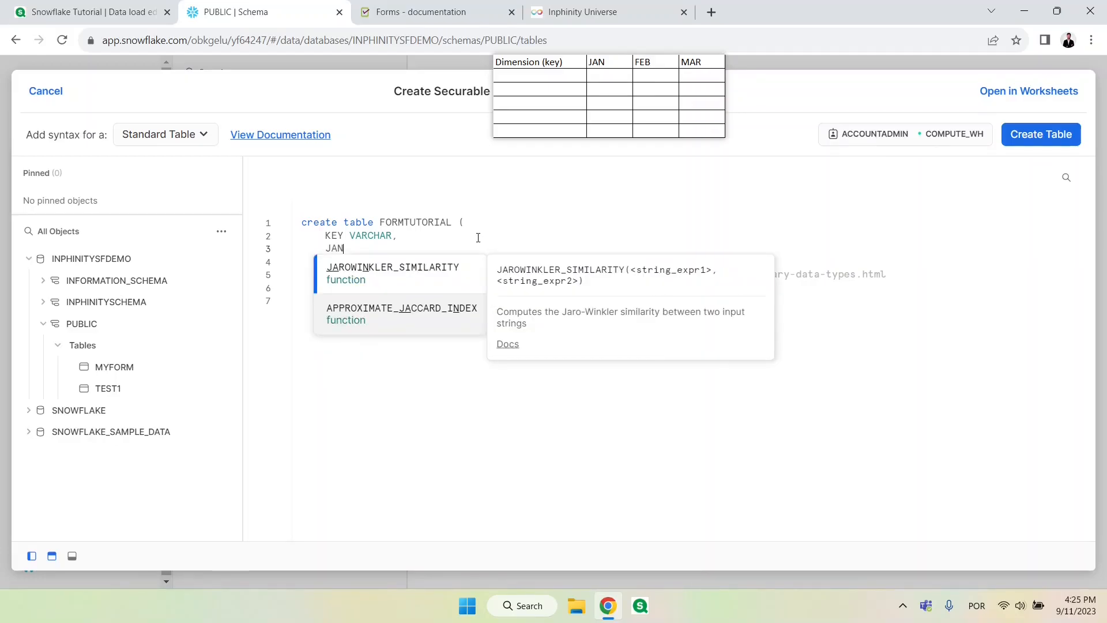
type(" INTEGE")
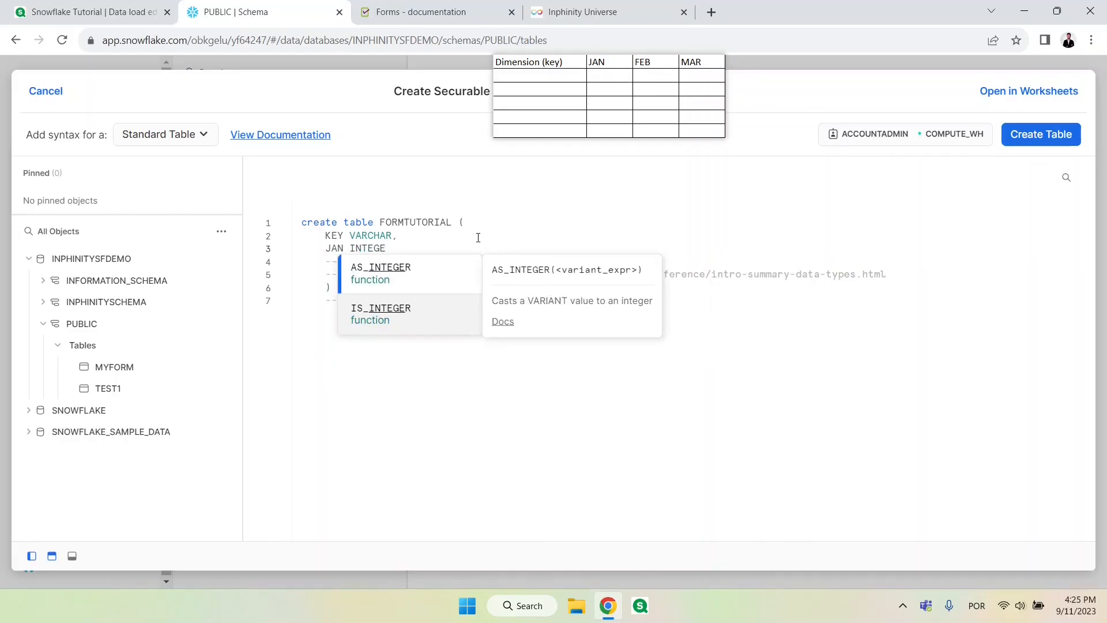
type("R,")
key("Return")
type("FEB INTEGER,")
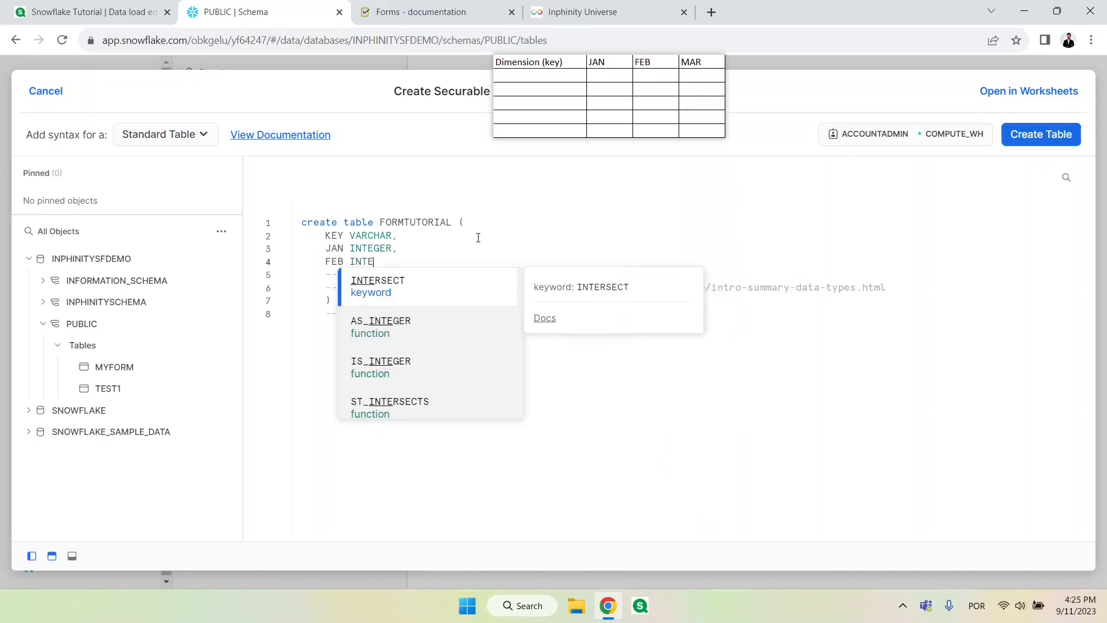
key("Return")
type("MAR INTEGER")
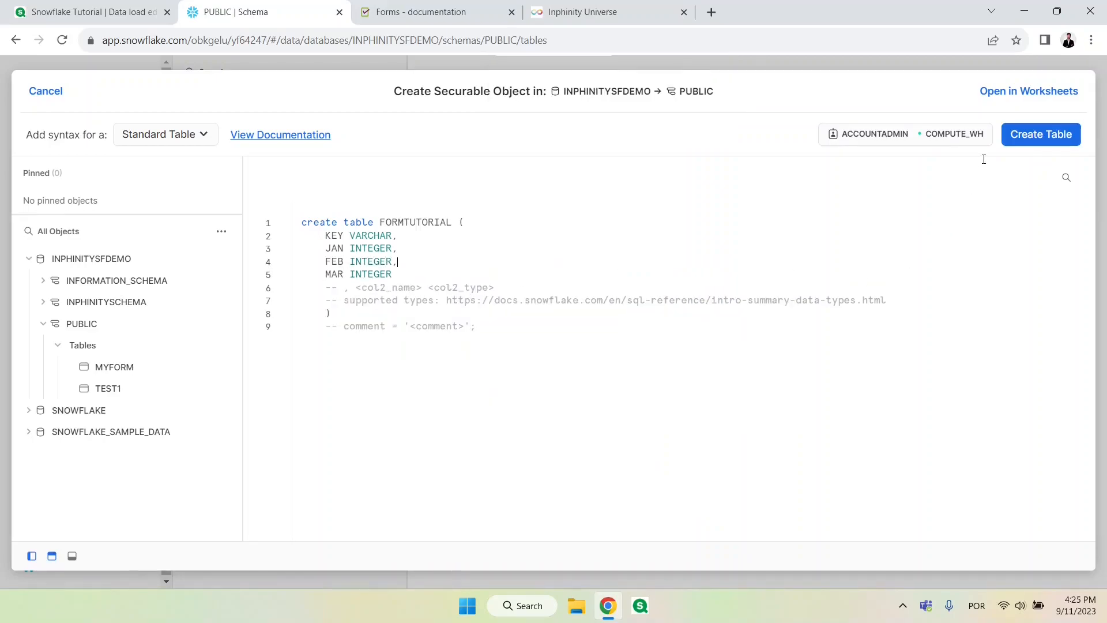
left_click(1026, 144)
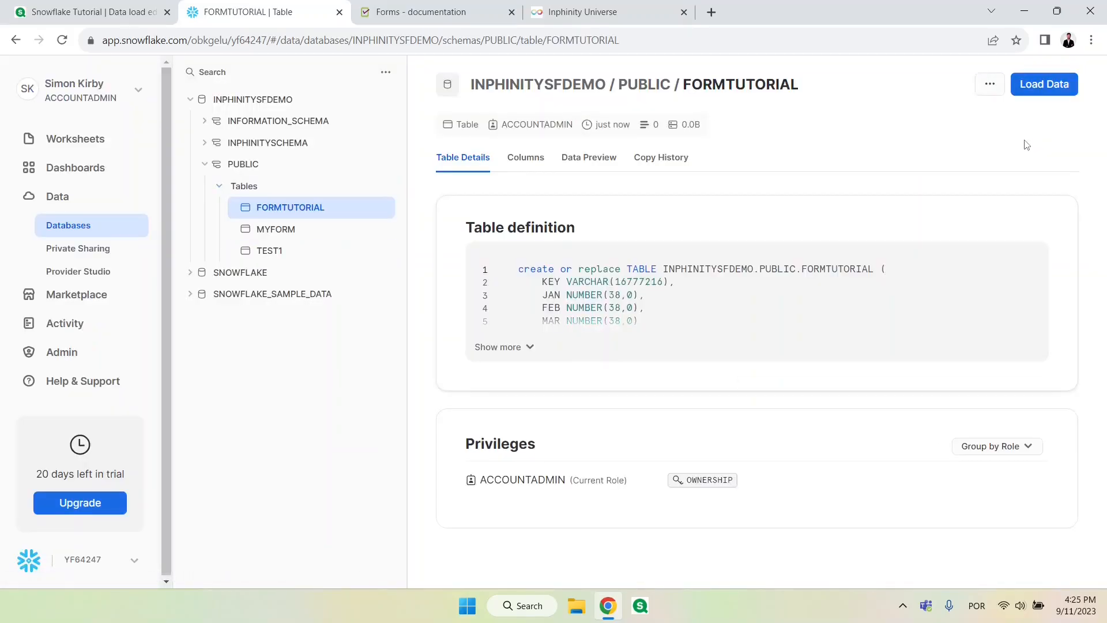
Step: In Inphinity Universe, create a new form instance of type General SQL with the note "Tutorial Snowflake"
left_click(437, 20)
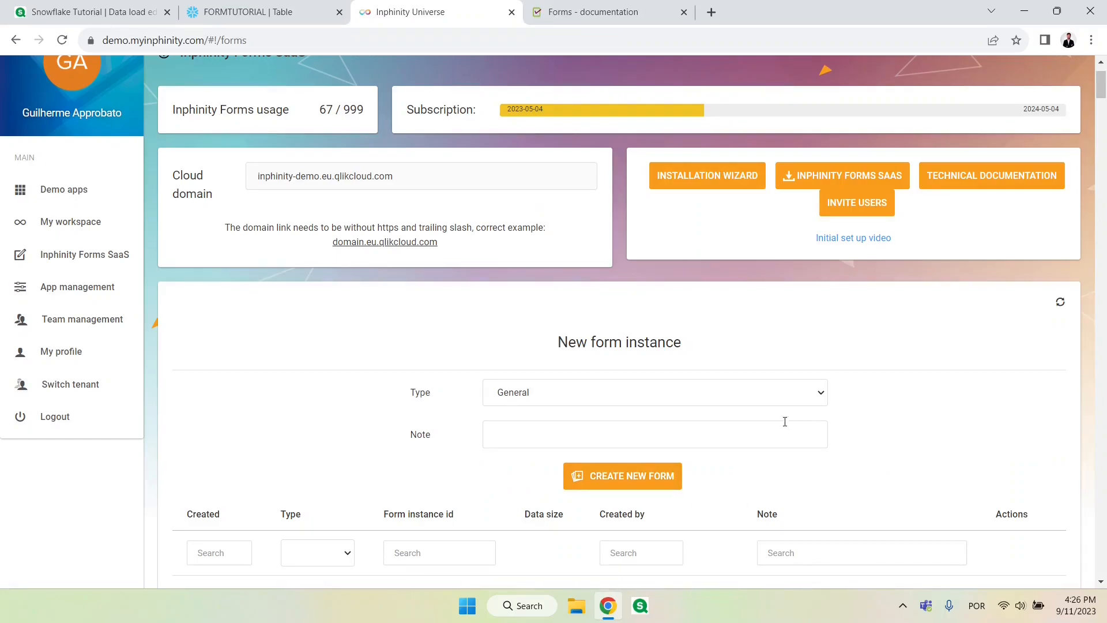
left_click(810, 395)
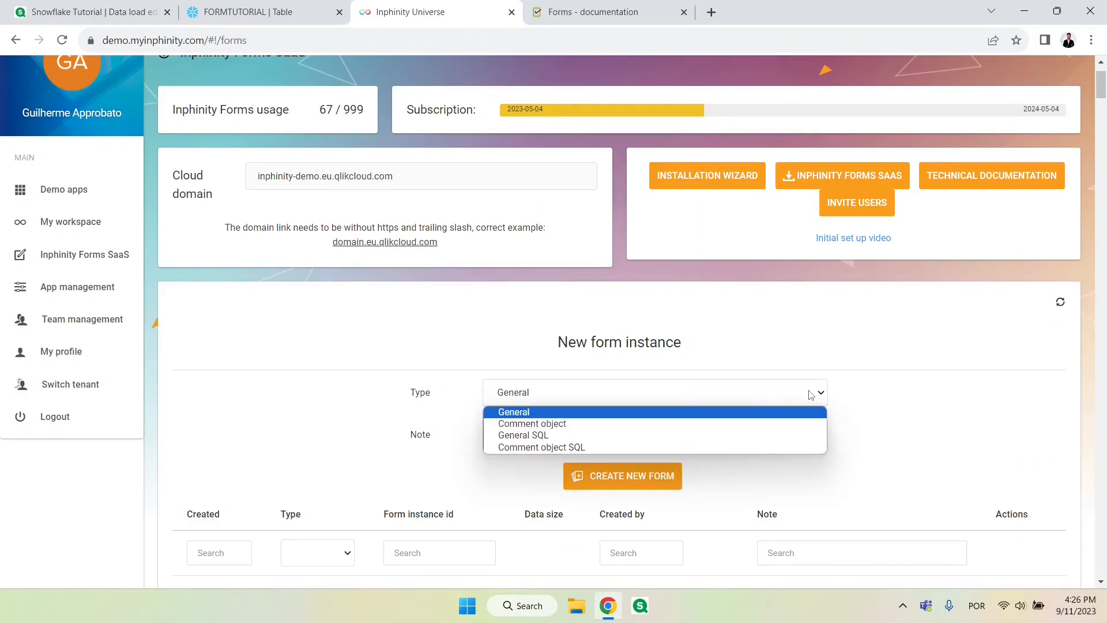
left_click(668, 435)
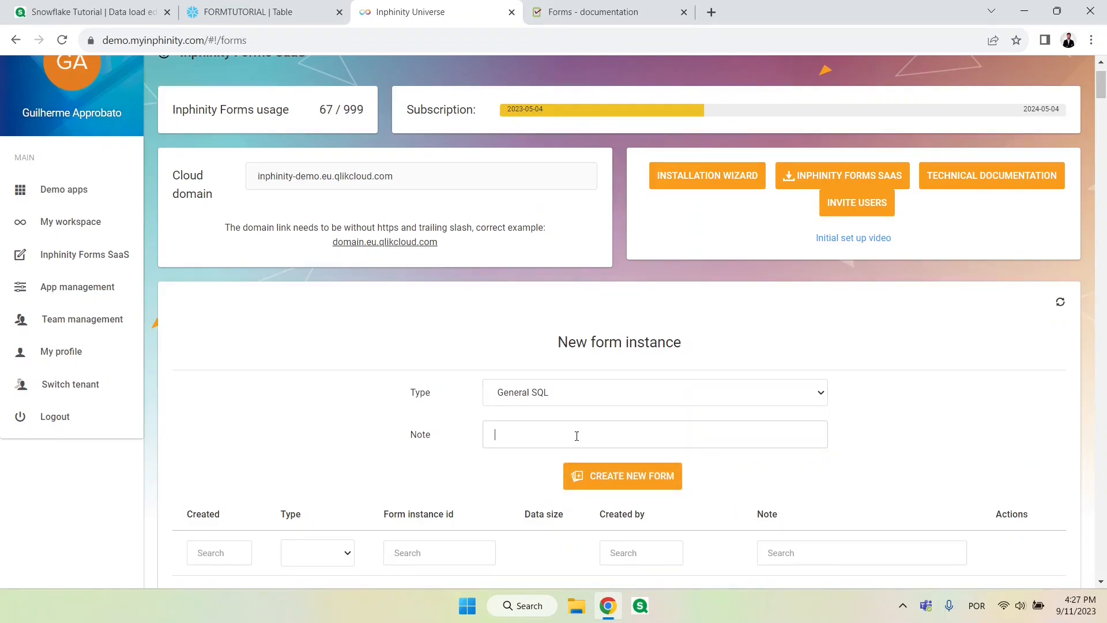
type("Tutorial Snowflake")
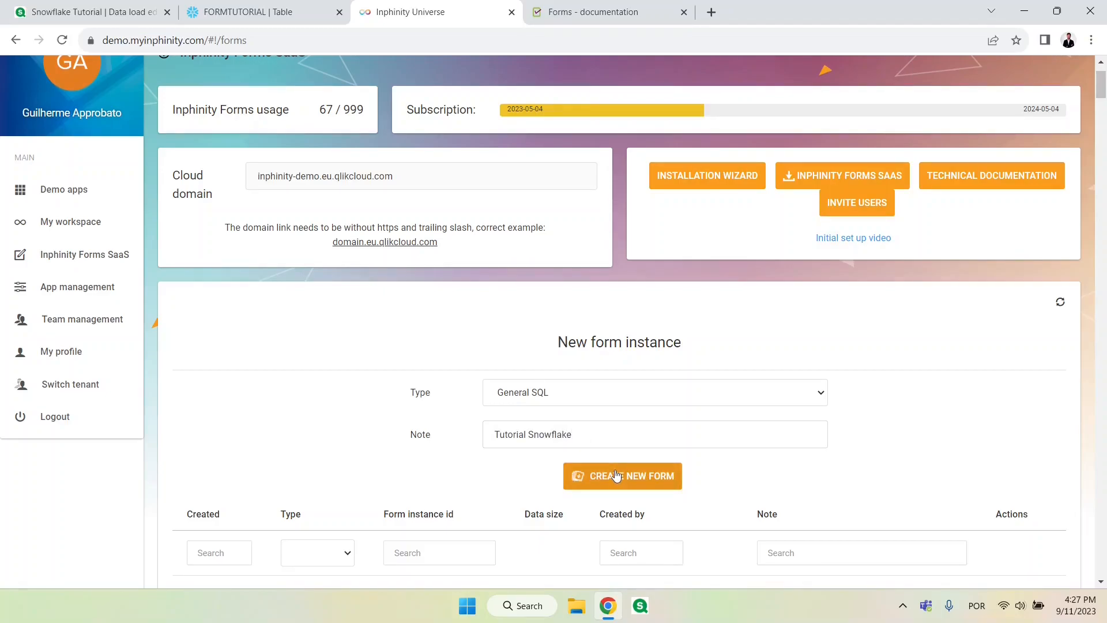
left_click(651, 476)
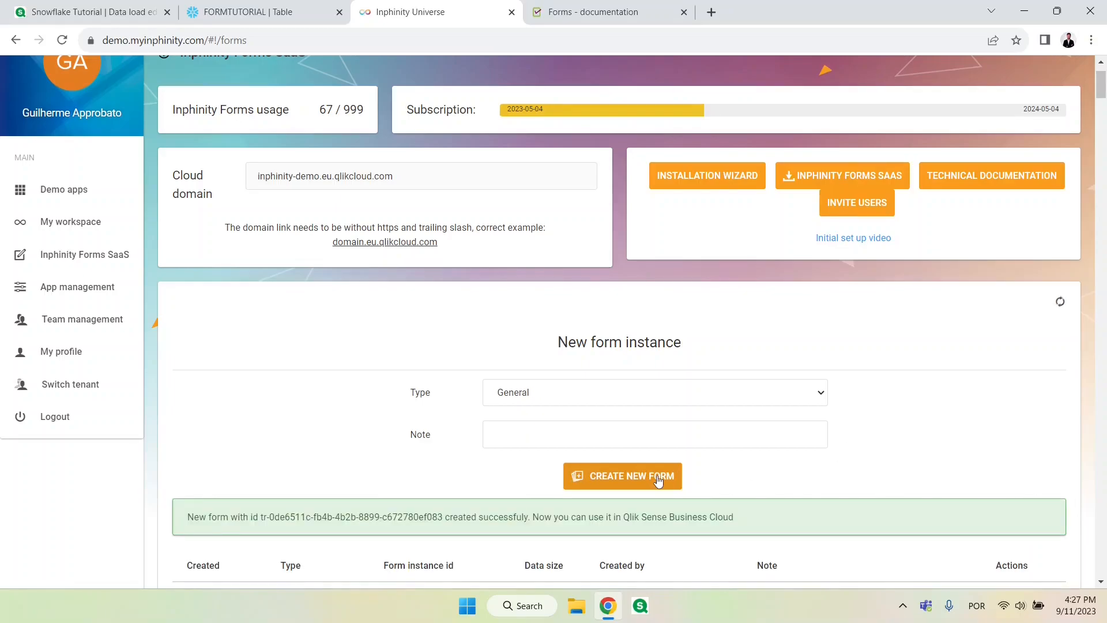
Step: Open the settings of the "Tutorial Snowflake" form and set its database connection type to Snowflake
scroll(914, 461, "down", 3)
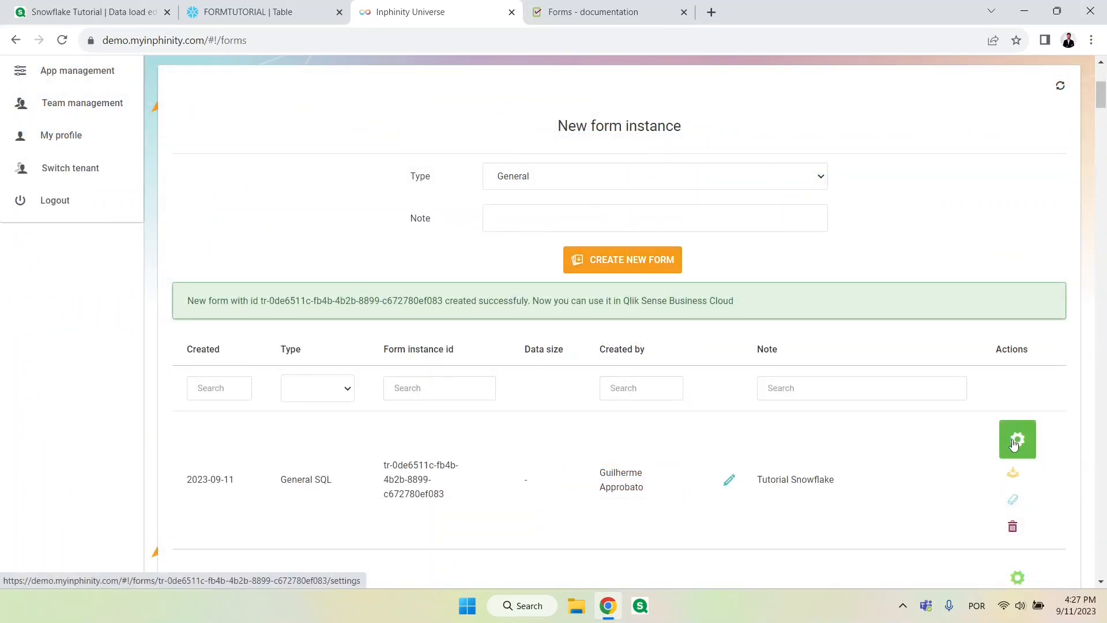
left_click(1014, 444)
scroll(695, 396, "down", 4)
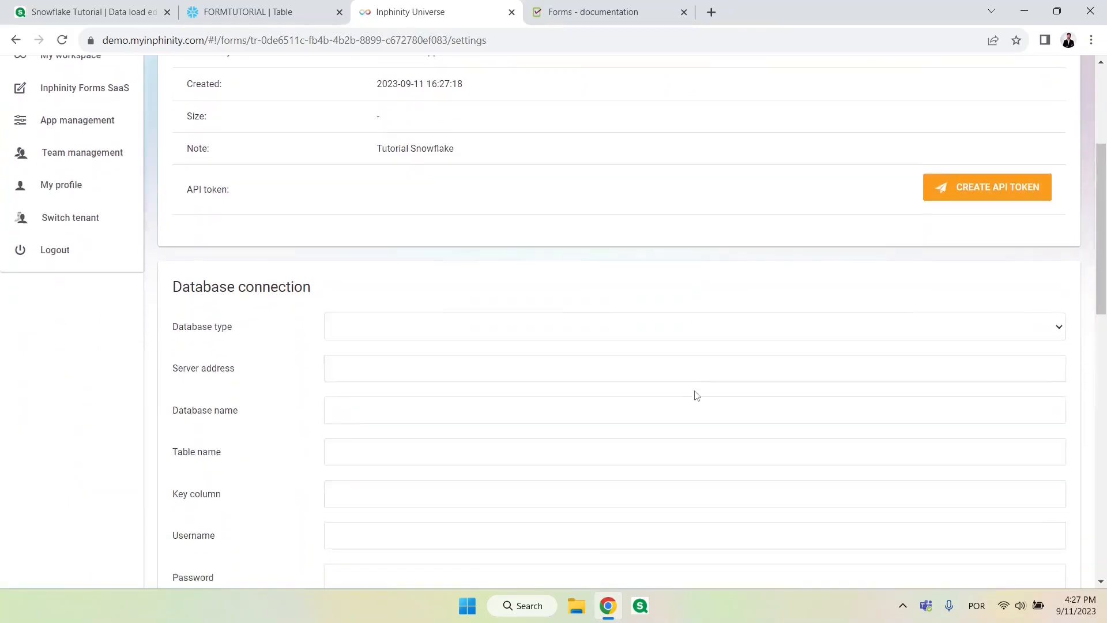
scroll(696, 394, "down", 2)
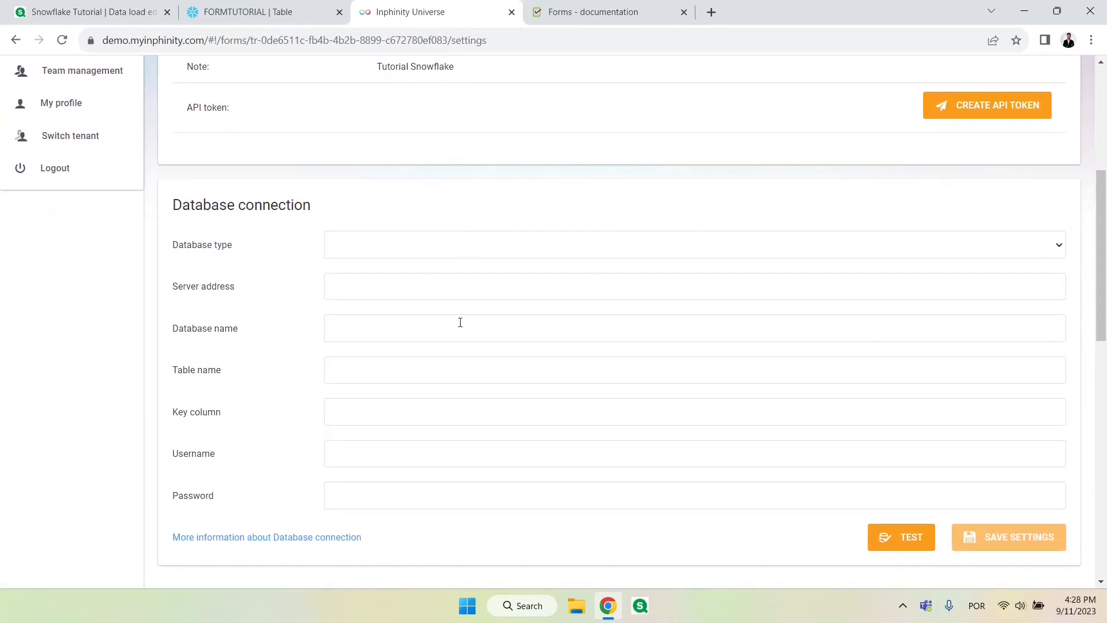
left_click(506, 244)
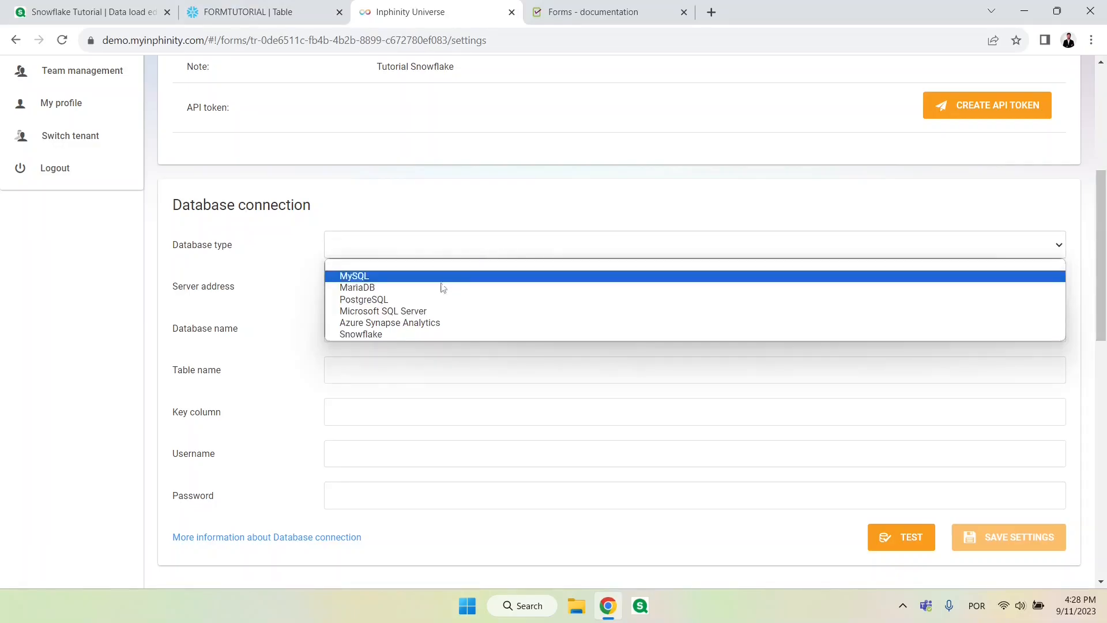
left_click(405, 335)
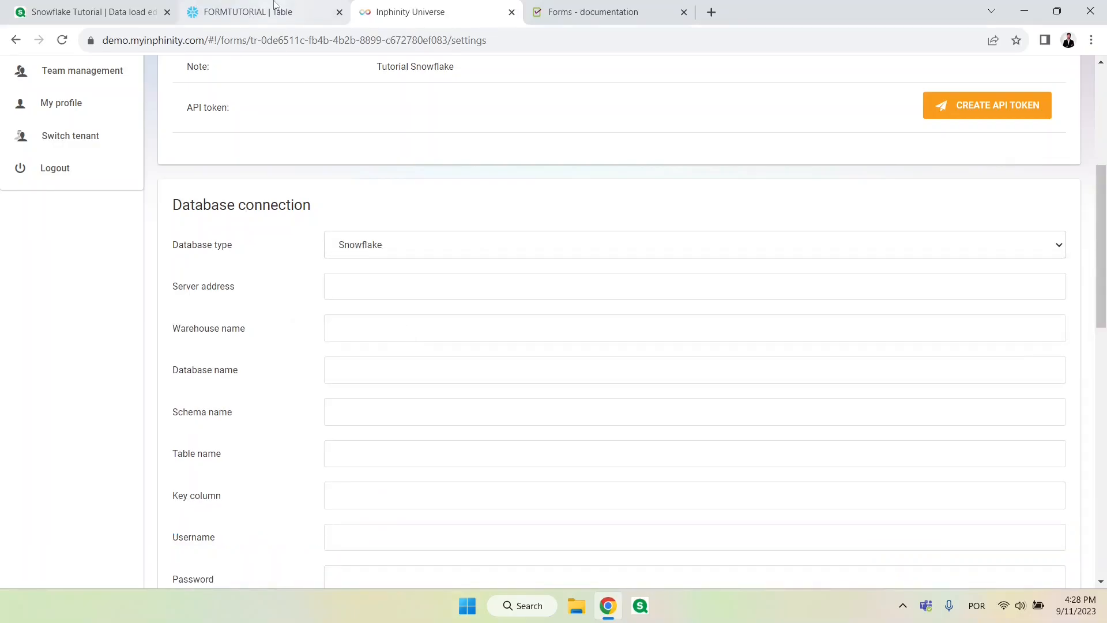
left_click(208, 16)
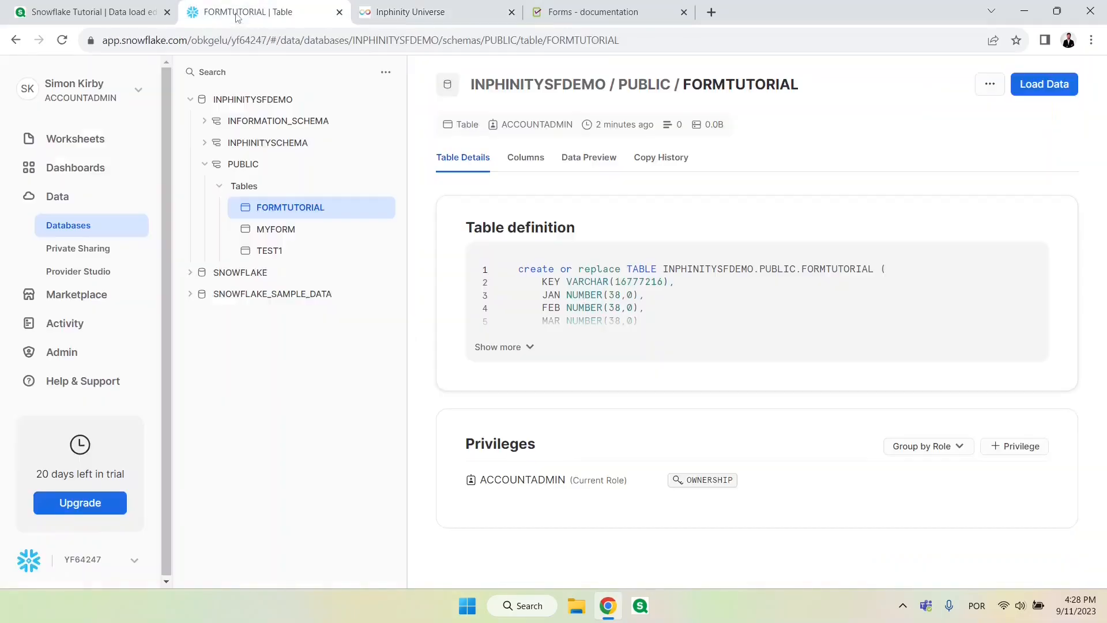
left_click(135, 564)
mouse_move(207, 487)
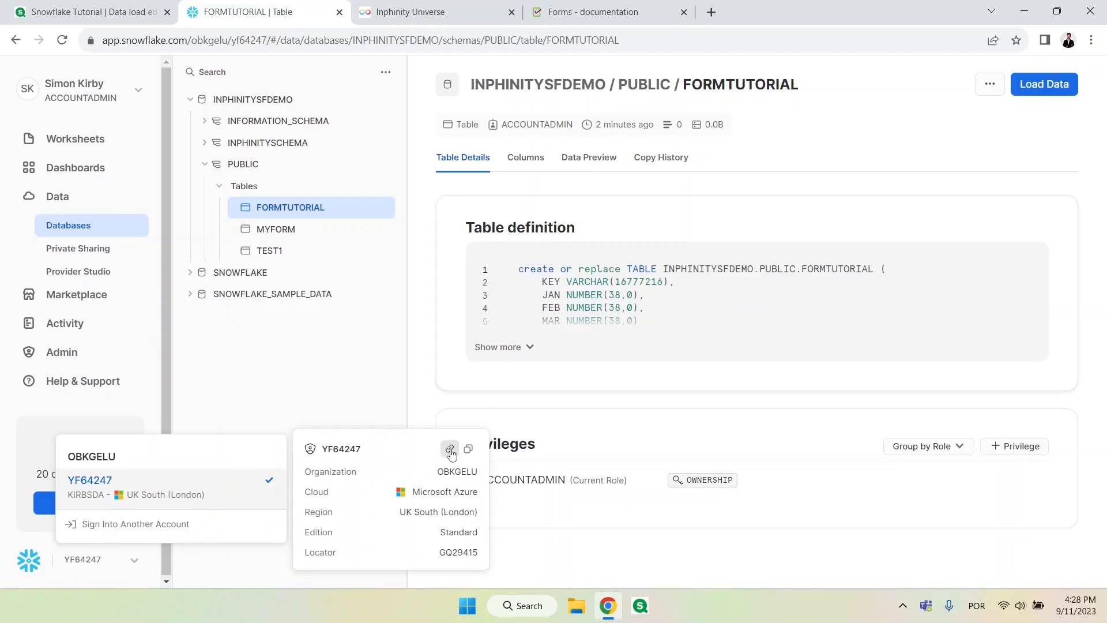
left_click(452, 453)
key("ctrl+Tab")
type("https://gq29415.uk-south.azure.snowflakecomputing.com")
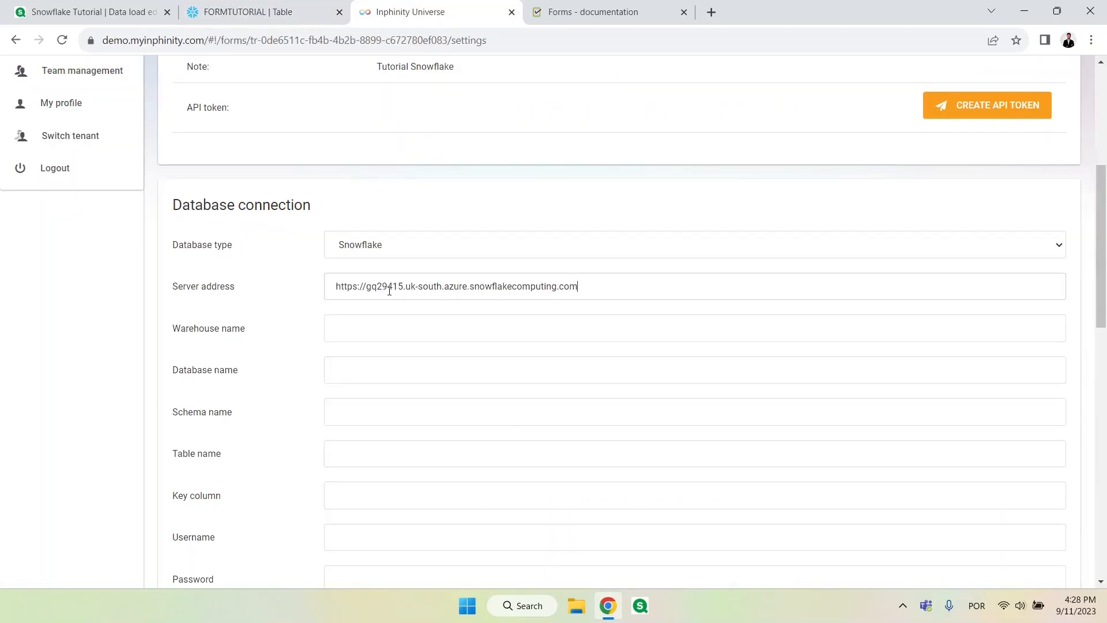
left_click_drag(367, 286, 336, 287)
key("BackSpace")
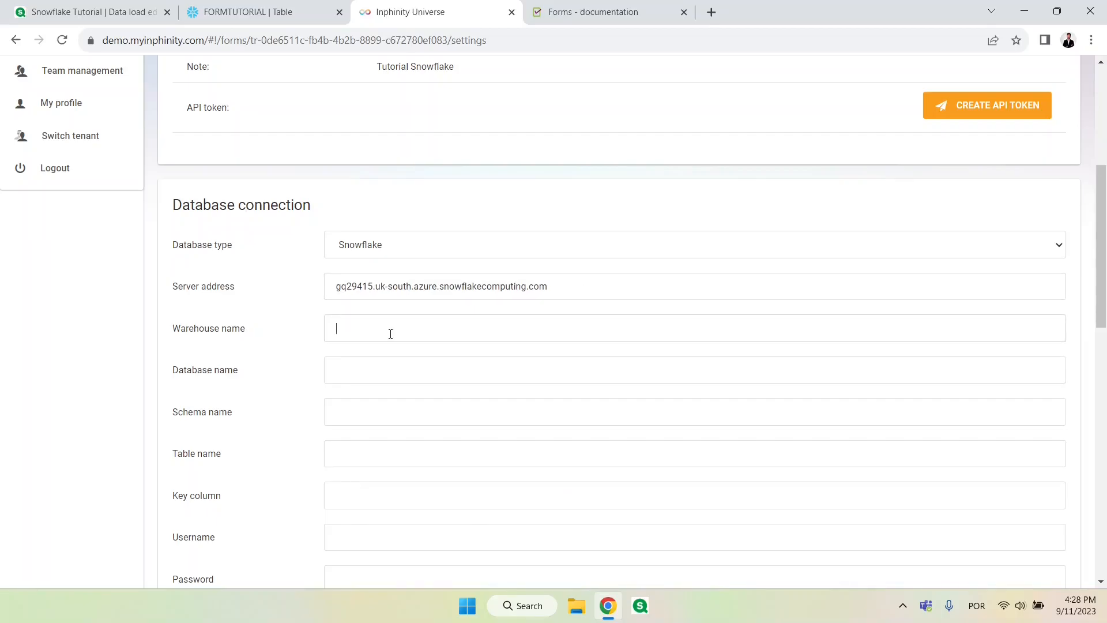
Step: Look up the warehouses in Snowflake and set the form connection's warehouse name to NEW_WH_2
left_click(248, 18)
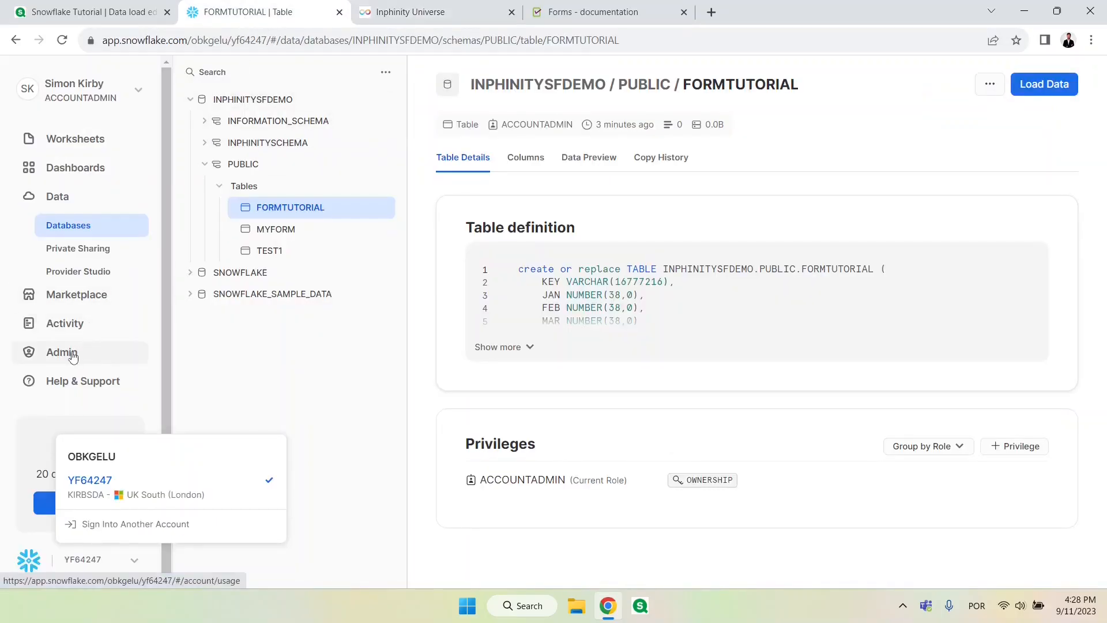
left_click(70, 356)
left_click(85, 336)
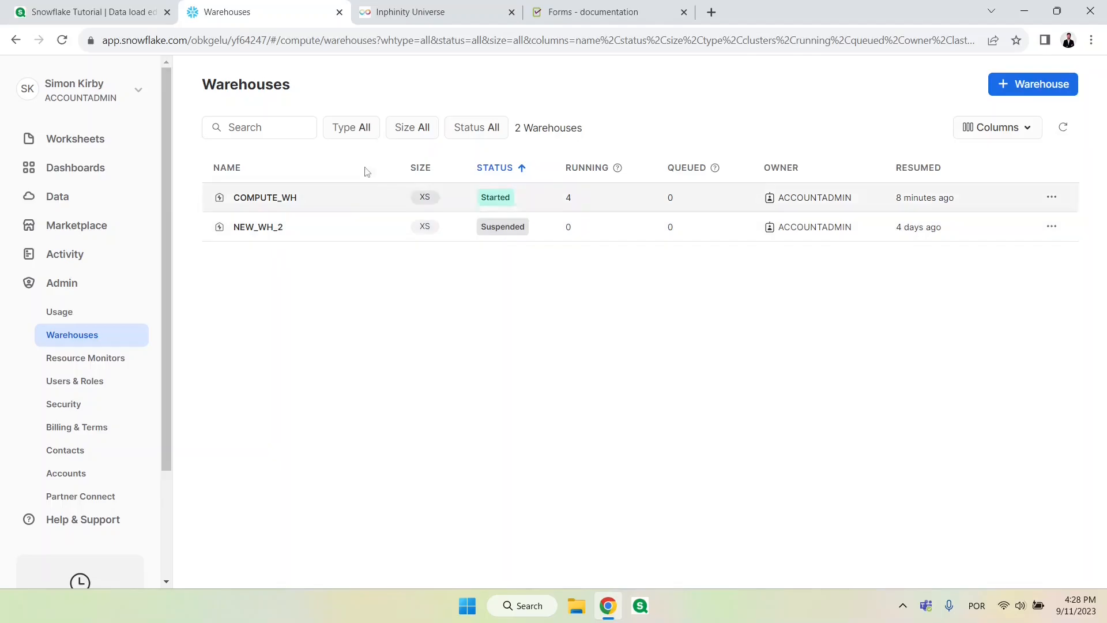
left_click(437, 11)
type("NEW_WH_2")
Step: Look up the database structure in Snowflake and set the connection's database name to INPHINITYSFDEMO and schema name to PUBLIC
left_click(385, 364)
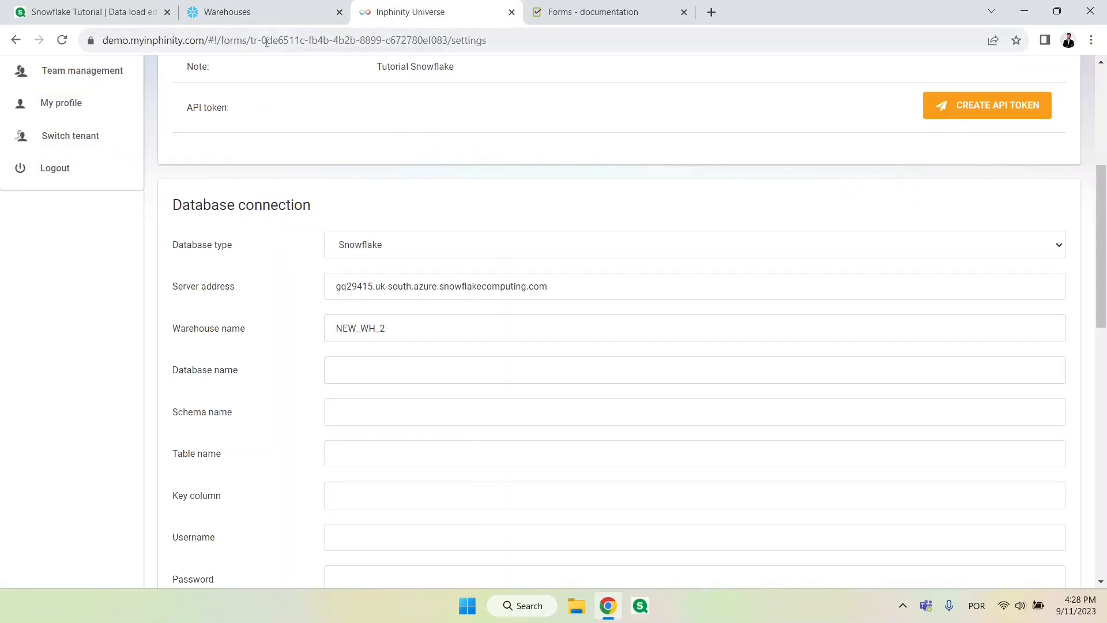
left_click(253, 12)
left_click(86, 204)
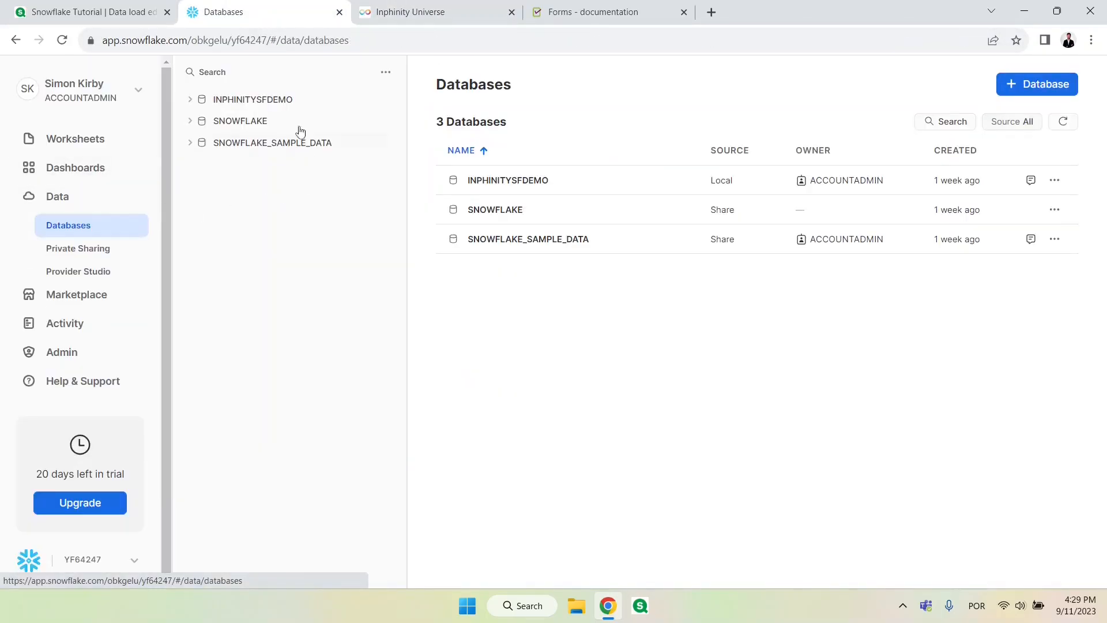
left_click(219, 101)
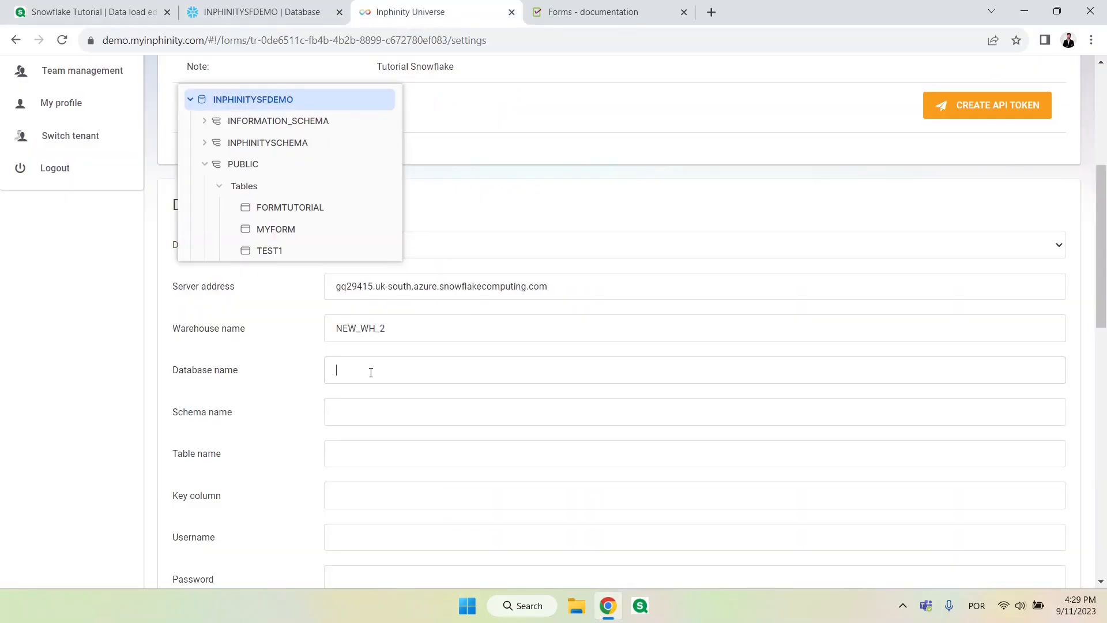
type("INPHINITYSFDEMO")
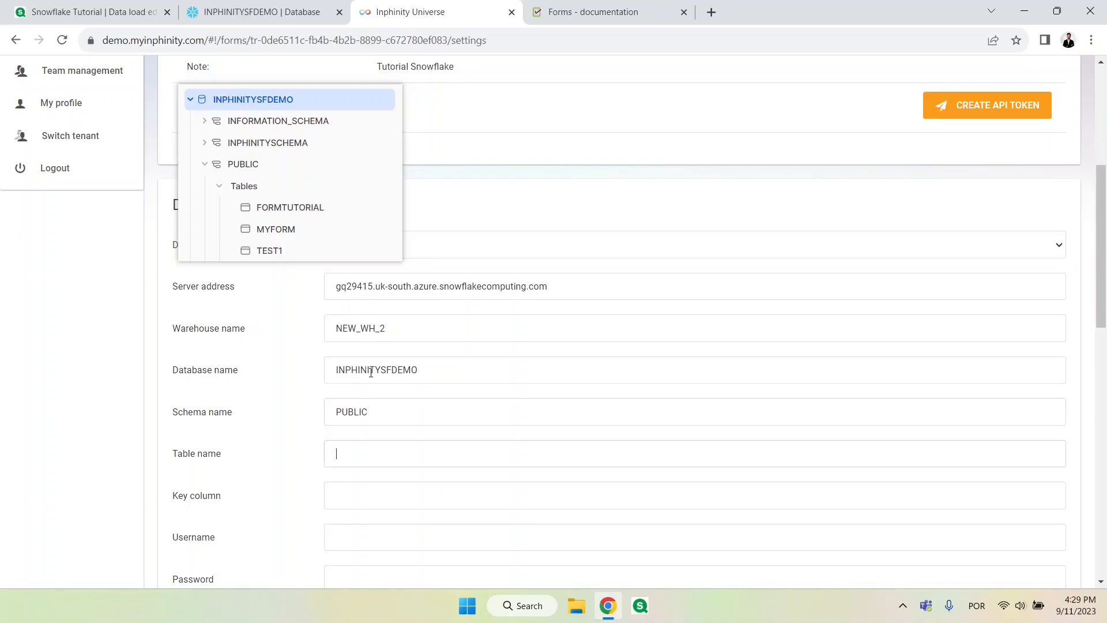
Step: Set the form connection's table name to FORMTUTORIAL and its key column to KEY
type("FORMTUTORIAL")
left_click(359, 501)
type("KEY")
left_click_drag(367, 497, 329, 497)
left_click(383, 494)
double_click(311, 239)
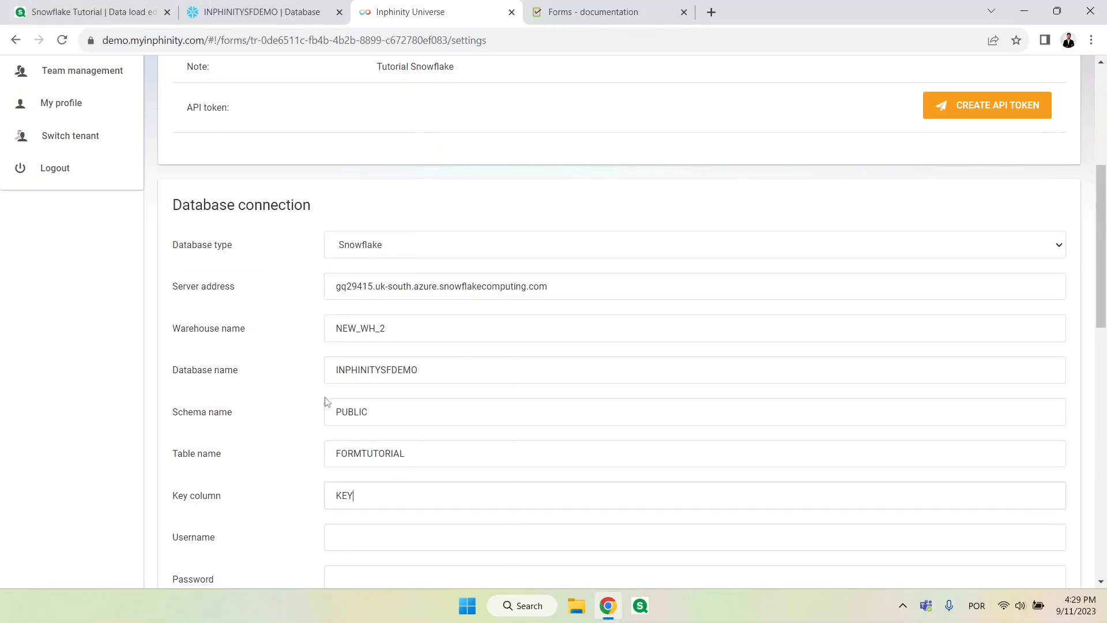
Step: Fill in the Snowflake username and password, save the database connection settings, and test the connection
scroll(327, 402, "down", 1)
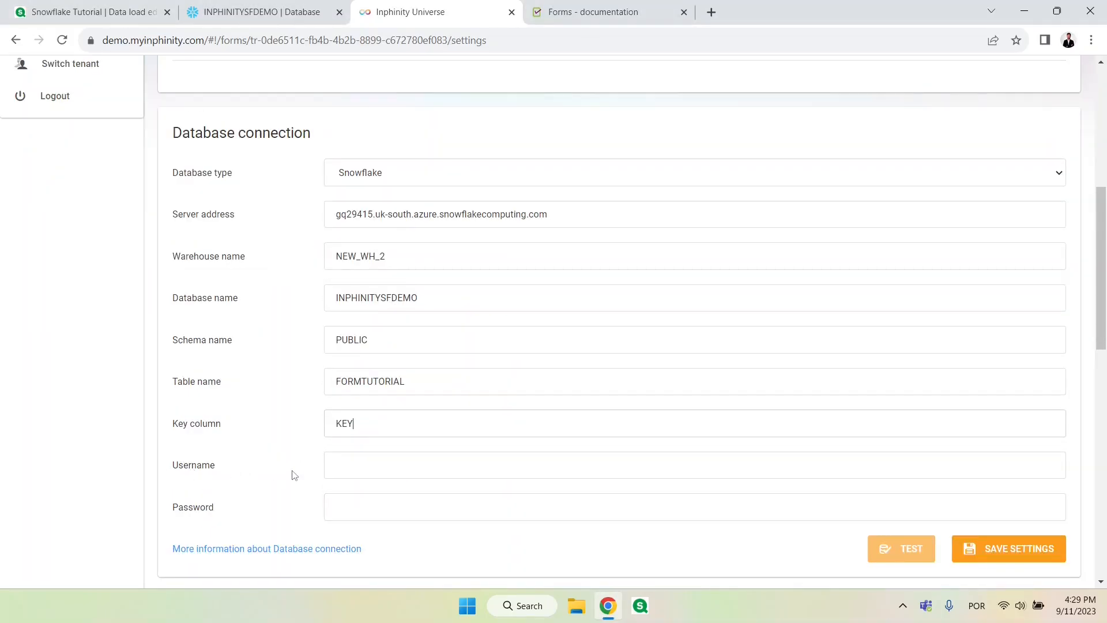
left_click(1007, 549)
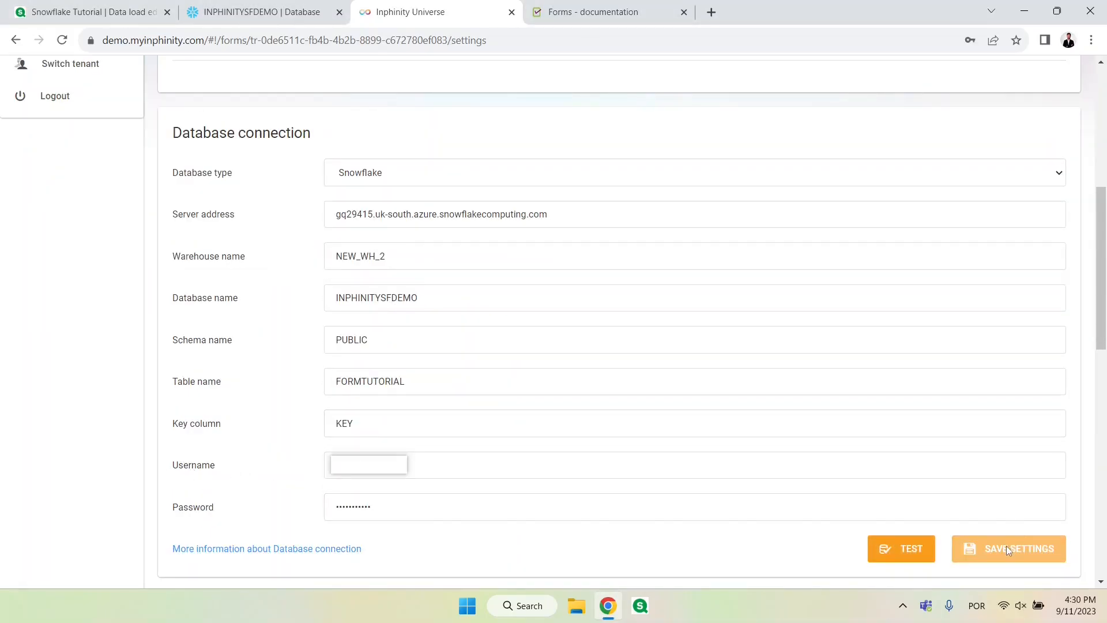
left_click(893, 558)
scroll(430, 462, "down", 1)
left_click_drag(410, 482, 185, 482)
left_click(302, 495)
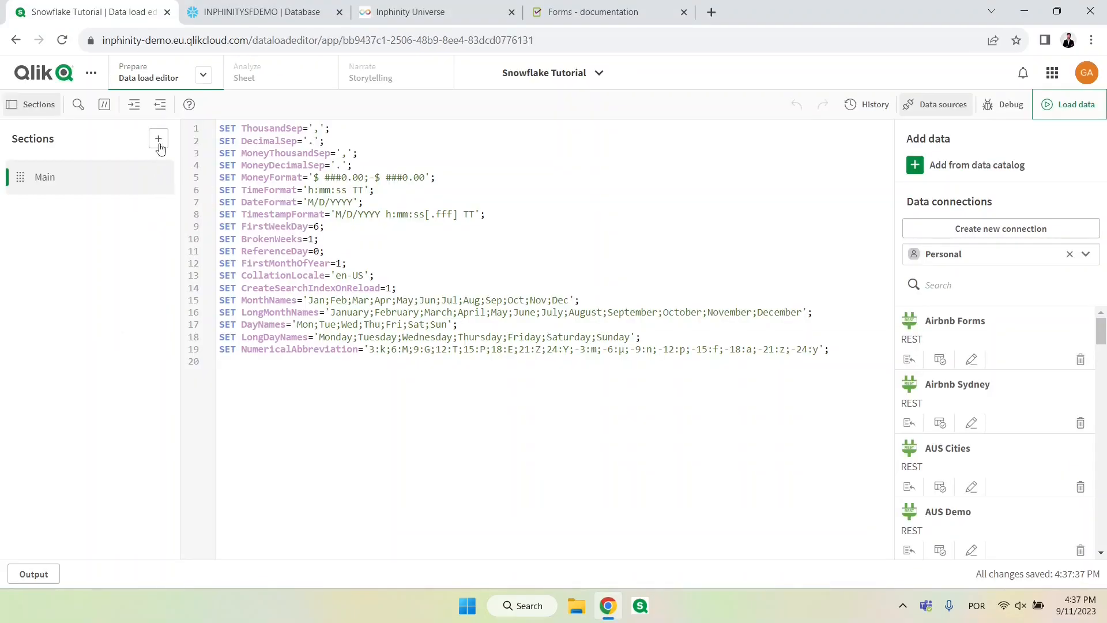
Step: Switch to the Qlik data load editor, add a section containing the sample Characters, ASCII and Transactions script, and load the data
left_click(159, 138)
left_click(417, 252)
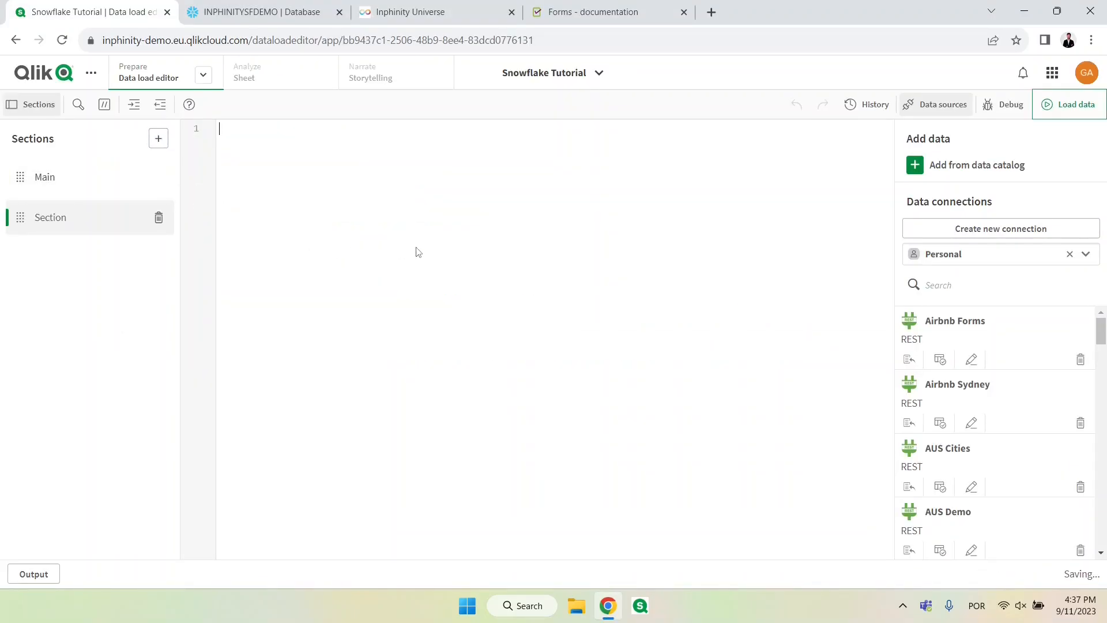
type("Characters: Load Chr(RecNo()+Ord('A')-1) as Alpha, RecNo() as Num autogenerate 26;  ASCII: Load  if(RecNo()>=65 and RecNo()<=90,RecNo()-64) as Num,  Chr(RecNo()) as AsciiAlpha,  RecNo() as AsciiNum autogenerate 255  Where (RecNo()>=32 and RecNo()<=126) or RecNo()>=160 ;  Transactions: Load  TransLineID,  TransID,  mod(TransID,26)+1 as Num,  Pick(Ceil(3*Rand1),'A','B','C') as Dim1,  Pick(Ceil(6*Rand1),'a','b','c','d','e','f') as Dim2,  Pick(Ceil(3*Rand()),'X','Y','Z') as Dim3,  Round(1000*Rand()*Rand()*Rand1) as Expression1,  Round(  10*Rand()*Rand()*Rand1) as Expression2,  Round(Rand()*Rand1,0.00001) as Expression3; Load  Rand() as Rand1,  IterNo() as TransLineID,  RecNo() as TransID Autogenerate 1000  While Rand()<=0.5 or IterNo()=1;   Comment Field Dim1 With \"This is a field comment\";")
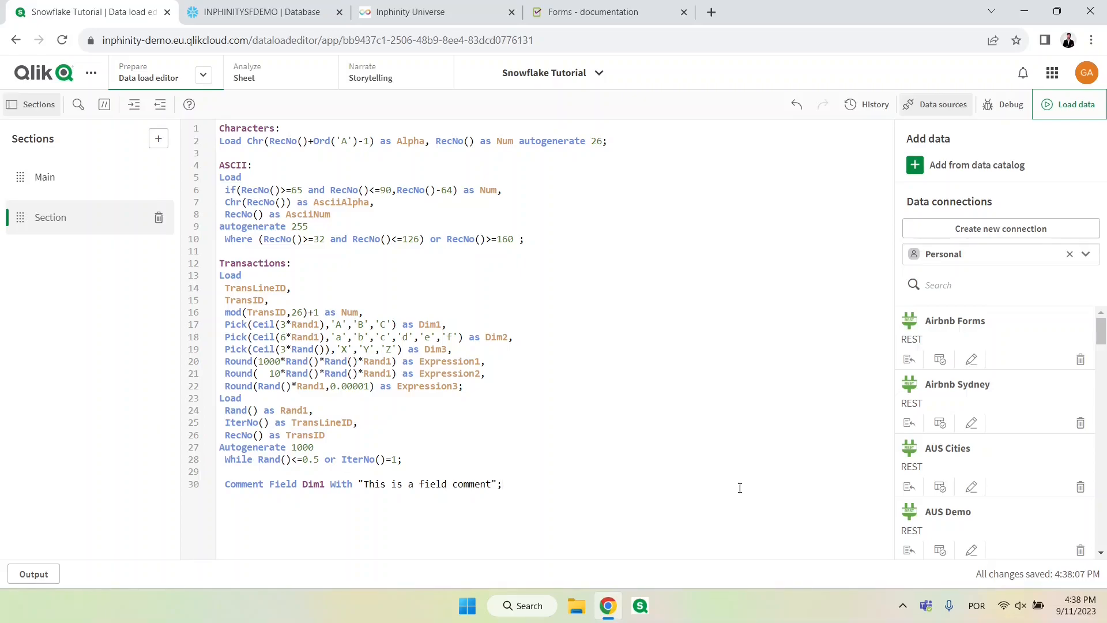
left_click(1067, 107)
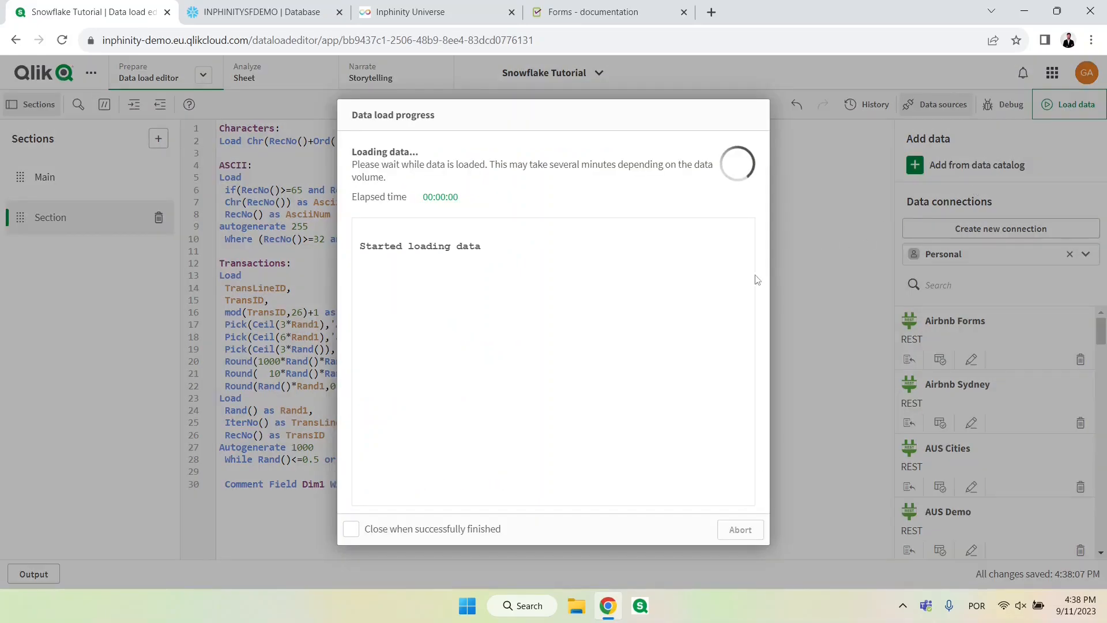
left_click(740, 531)
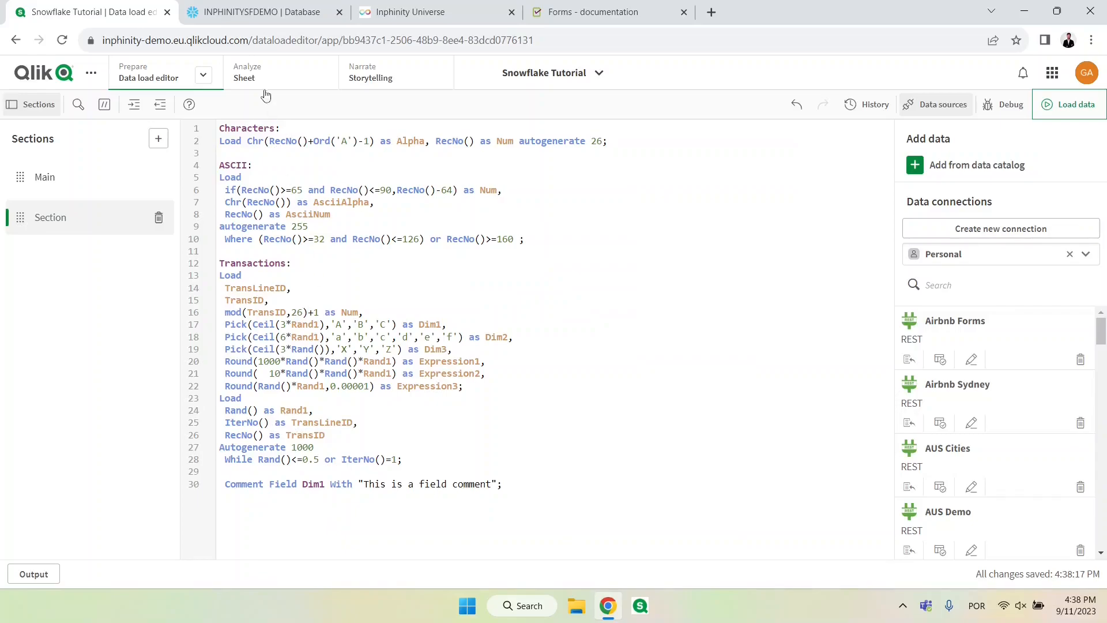
Step: Open the app's sheet for editing and place a Forms General object from the Inphinity bundle on it
left_click(262, 73)
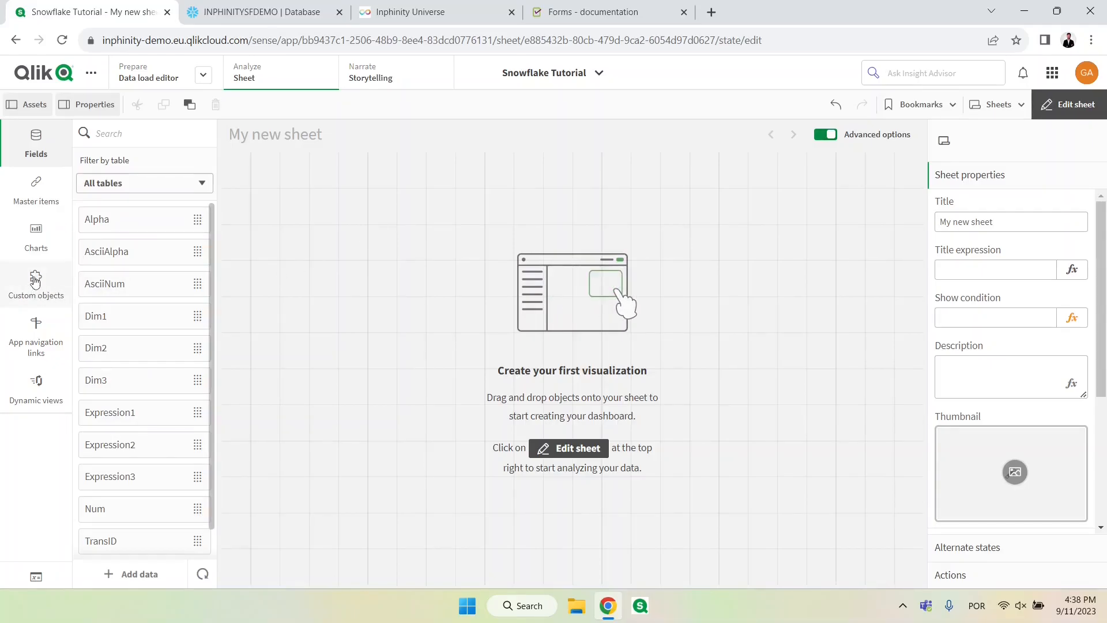
left_click(36, 280)
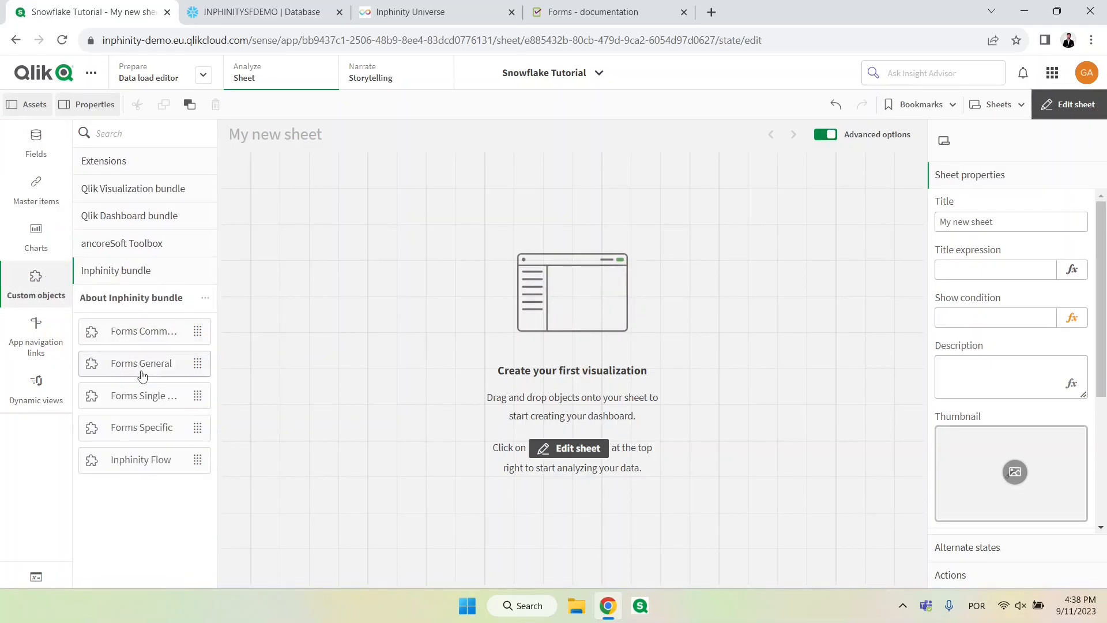
left_click_drag(142, 368, 316, 279)
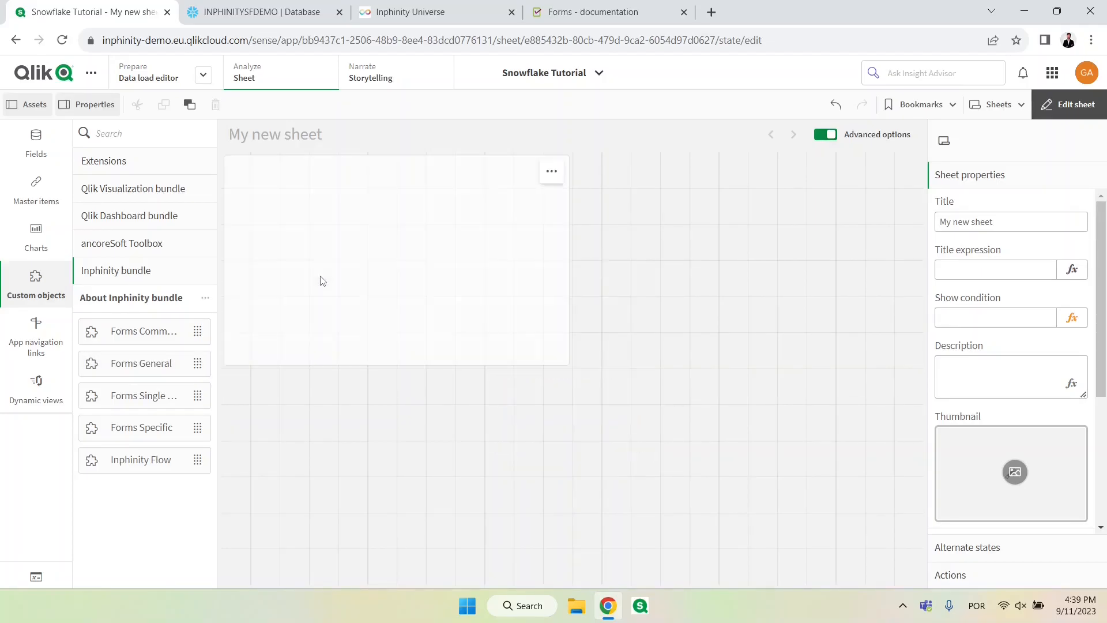
Step: Copy the form's instance ID from Inphinity Universe into the Forms General object's form instance id in Qlik
left_click(416, 13)
left_click_drag(379, 230, 563, 229)
right_click(546, 229)
left_click(558, 241)
left_click(121, 14)
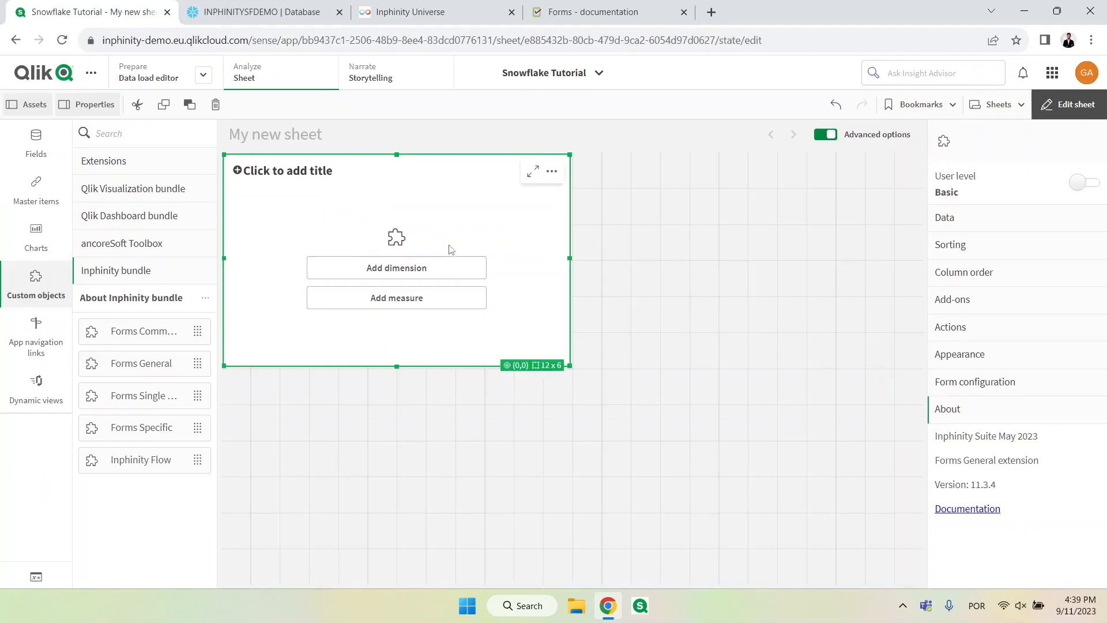
left_click(1018, 384)
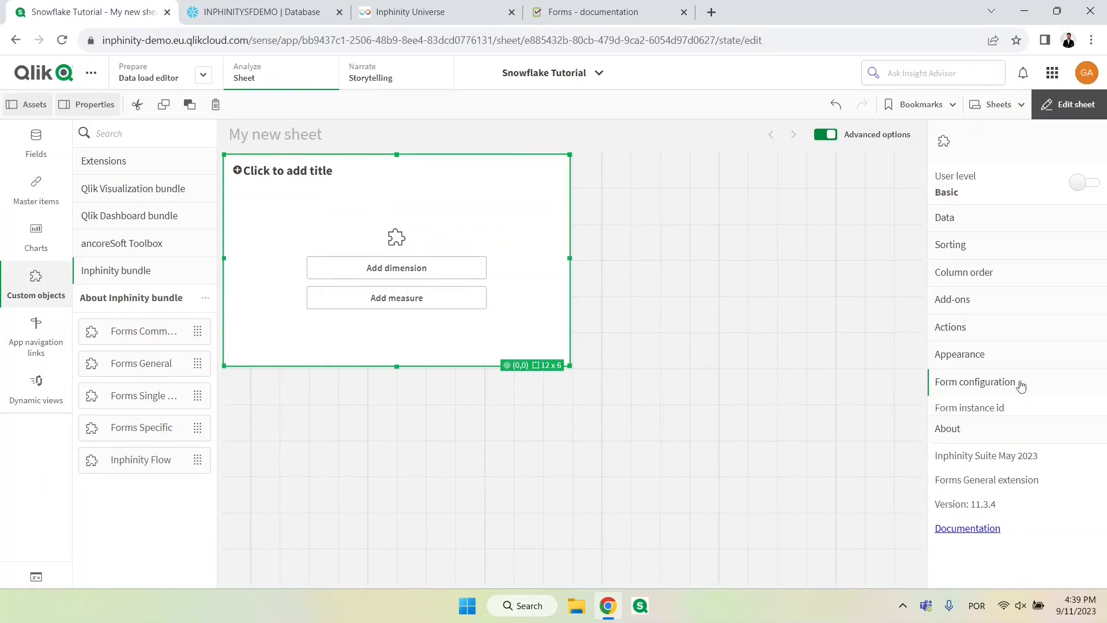
left_click(999, 427)
key("ctrl+v")
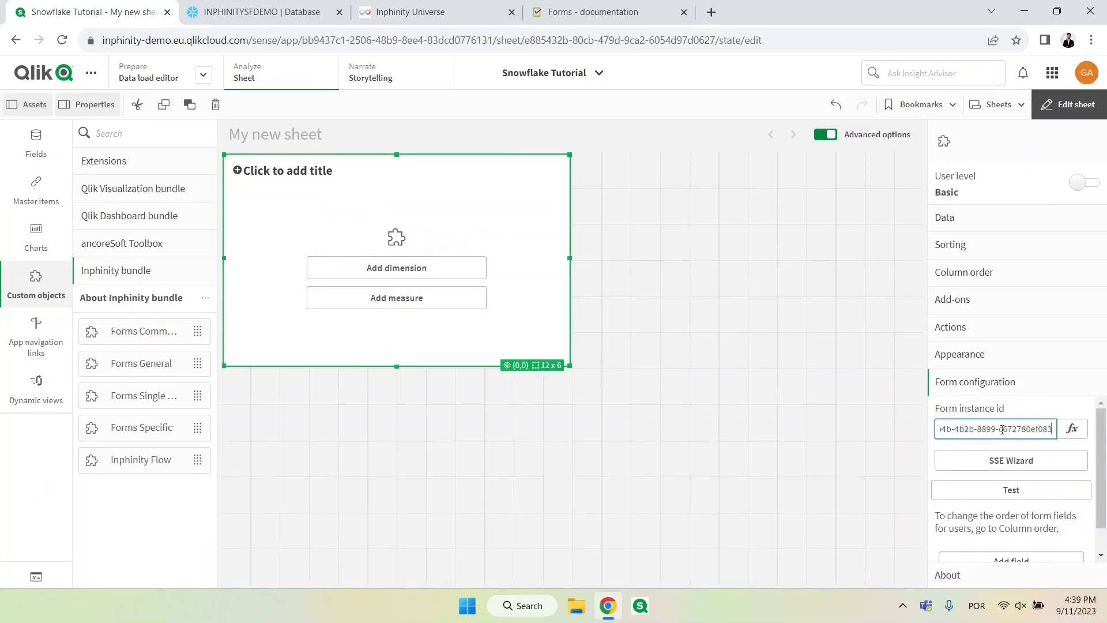
Step: Test the form instance configuration and add Dim1 as the Forms General object's dimension
left_click(1029, 493)
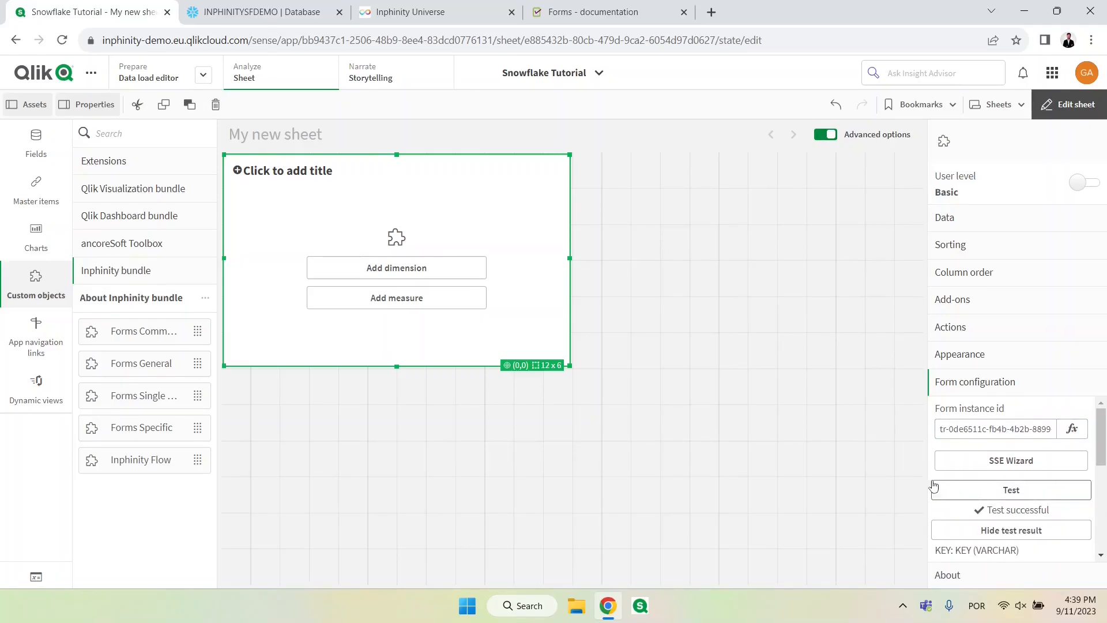
left_click(471, 268)
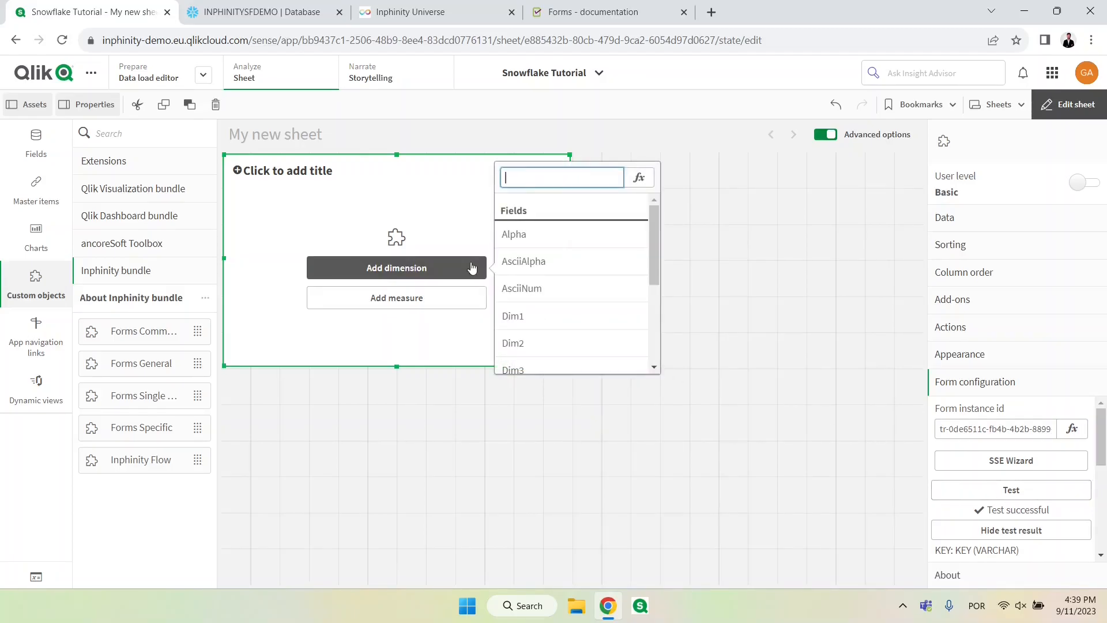
left_click(529, 319)
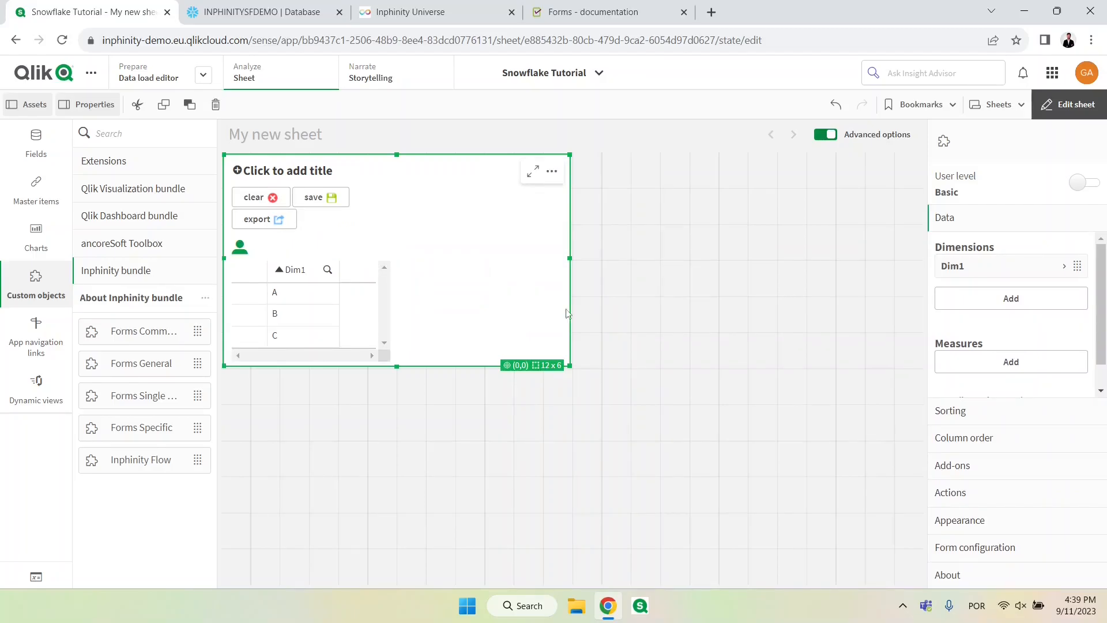
Step: Review the form configuration's test result for matching, missing and extra database columns
left_click(1020, 551)
scroll(1003, 519, "down", 3)
scroll(1003, 513, "down", 1)
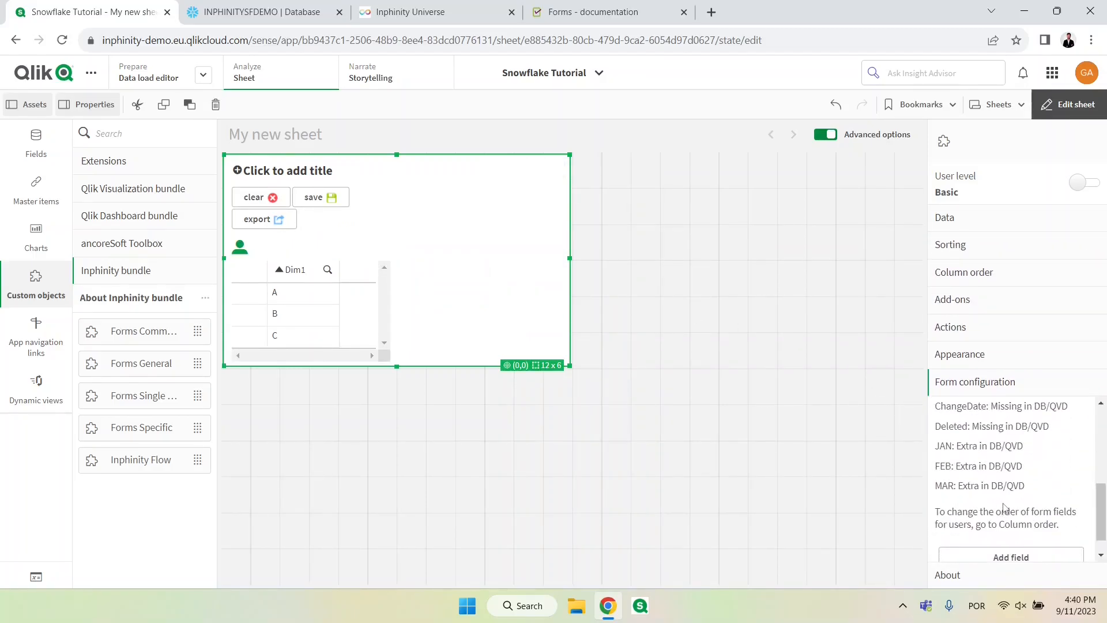
scroll(980, 504, "up", 3)
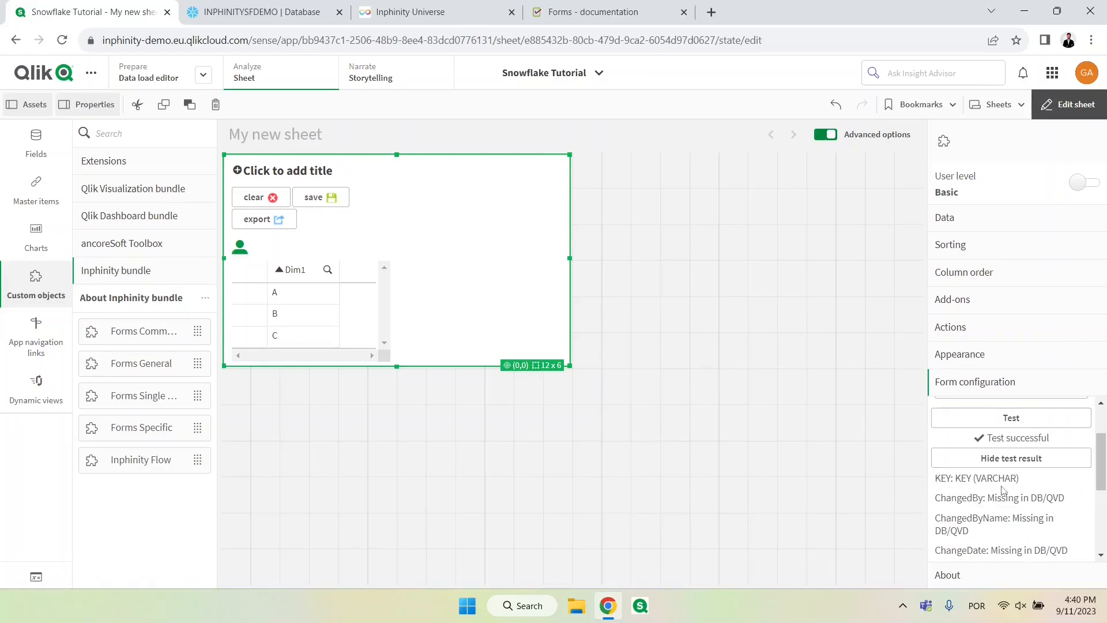
scroll(1002, 490, "down", 3)
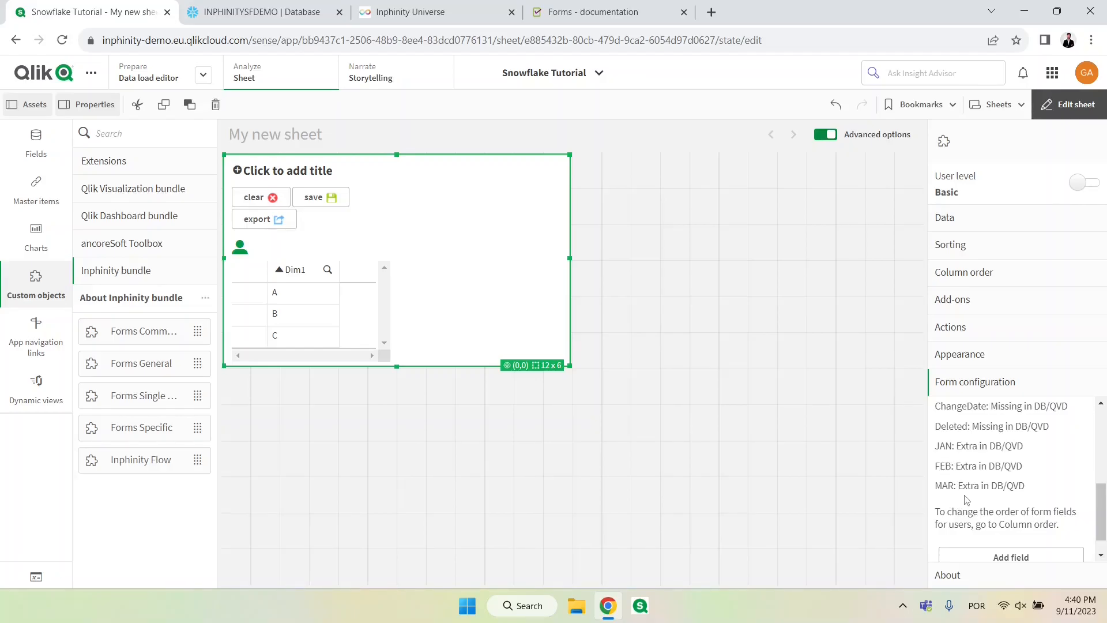
scroll(968, 490, "up", 3)
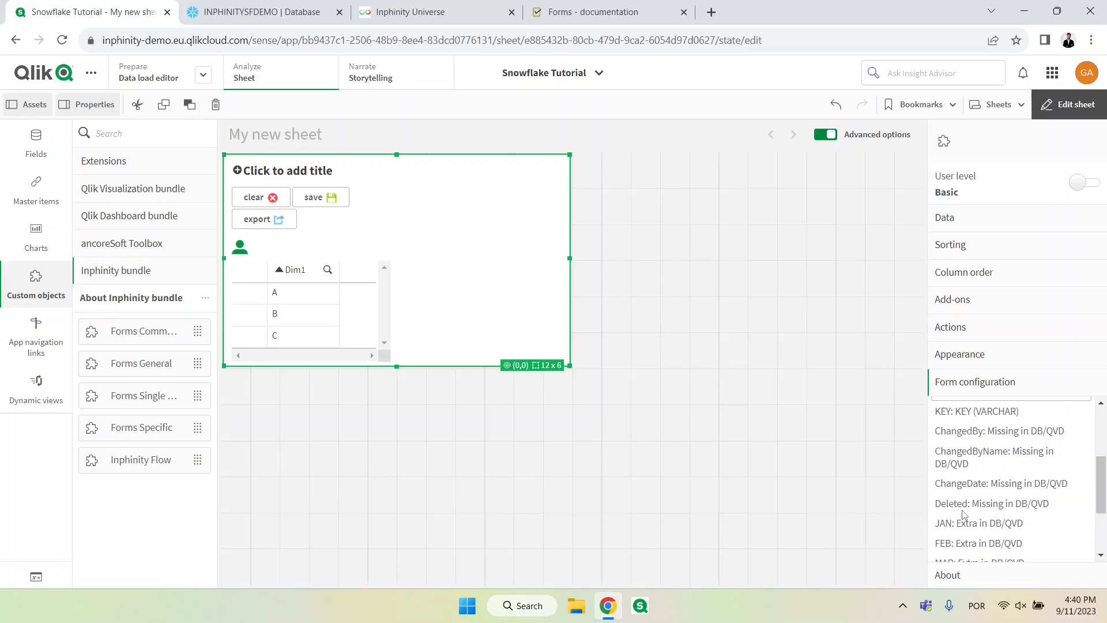
scroll(964, 515, "down", 3)
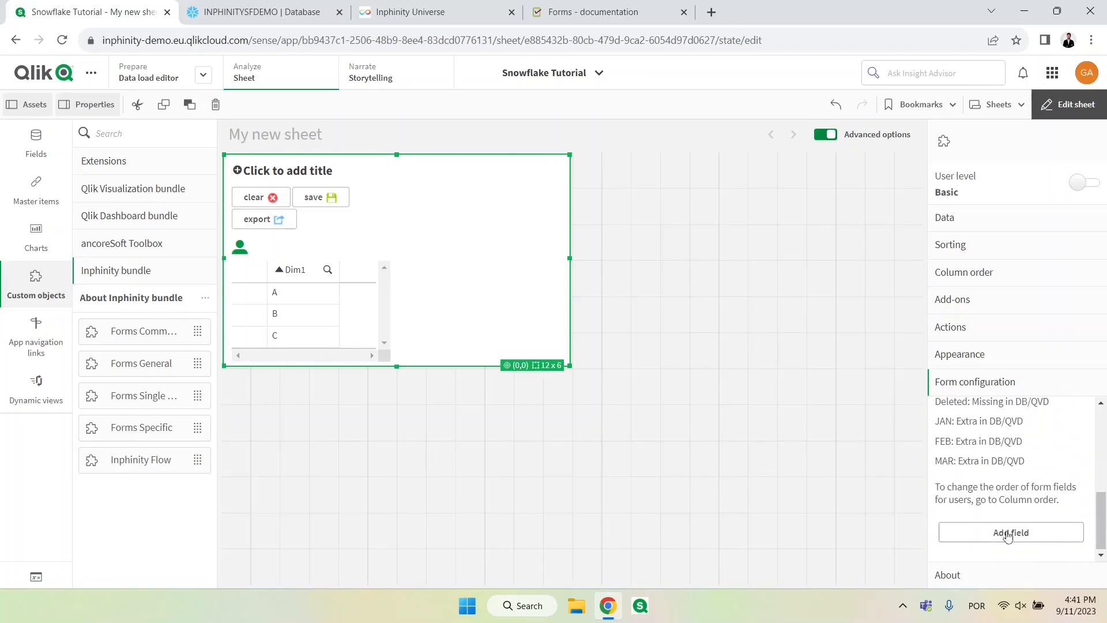
Step: Add a form field with column name and label JAN and the type Number (formatted)
left_click(1010, 532)
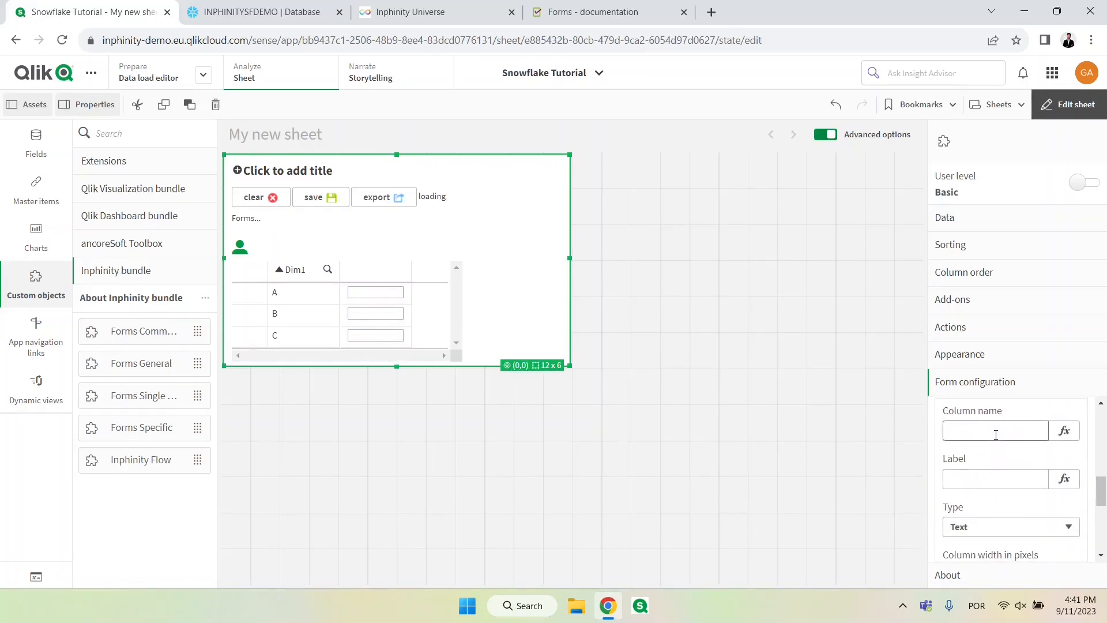
left_click(995, 434)
key("Tab")
key("Tab")
key("Tab")
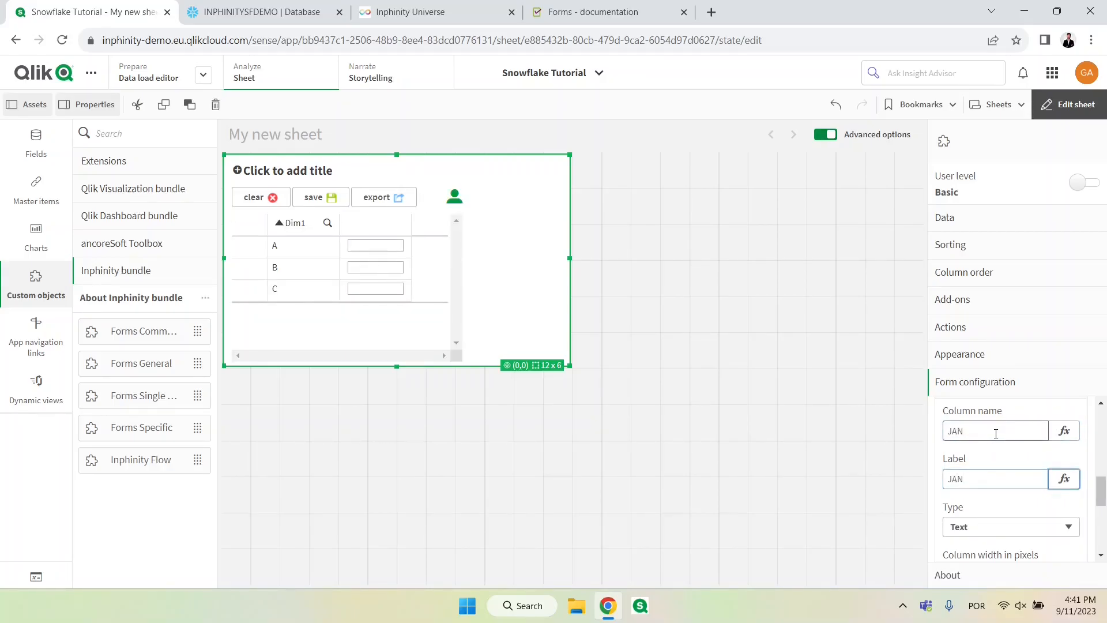
left_click(1010, 527)
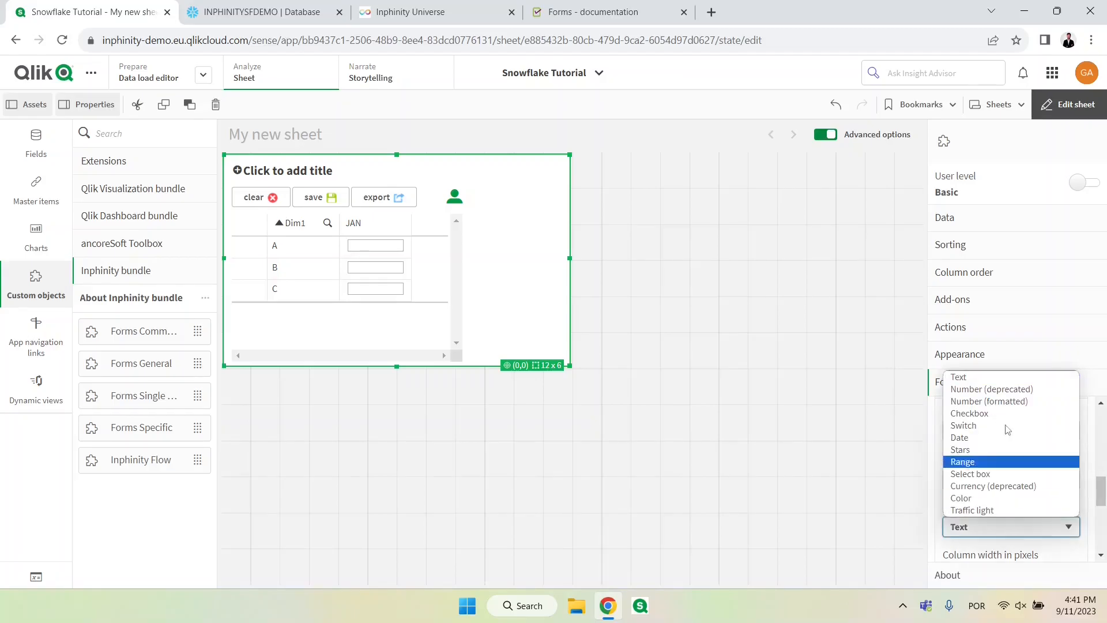
left_click(989, 402)
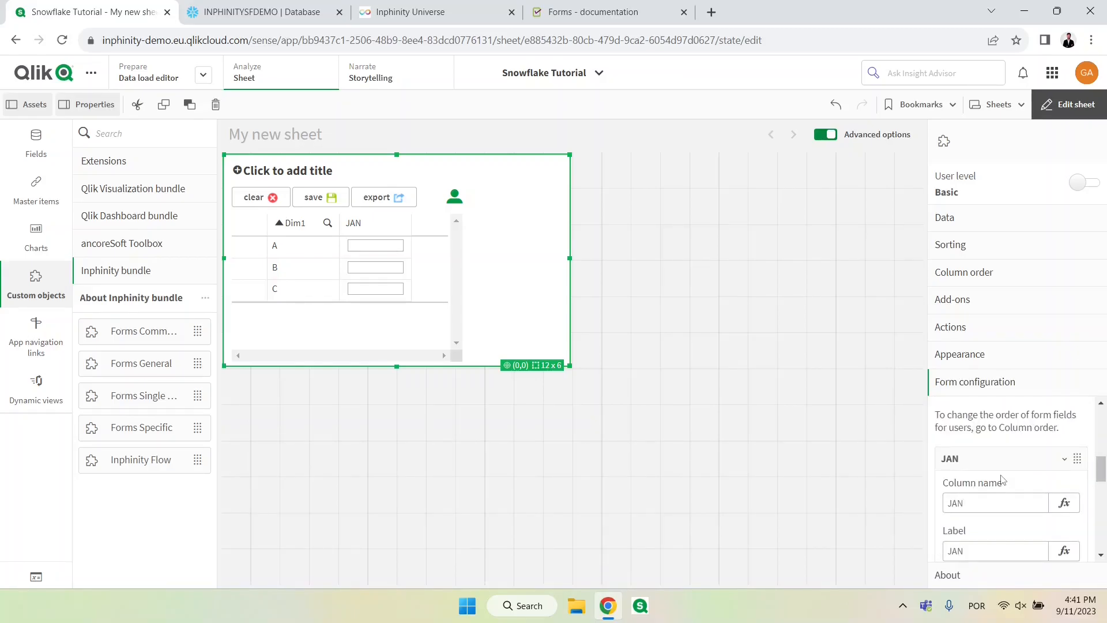
Step: Add form fields for the FEB and MAR columns, setting MAR's type to Number (formatted)
left_click(1001, 464)
left_click(999, 532)
left_click(991, 479)
type("FEB")
left_click(1000, 526)
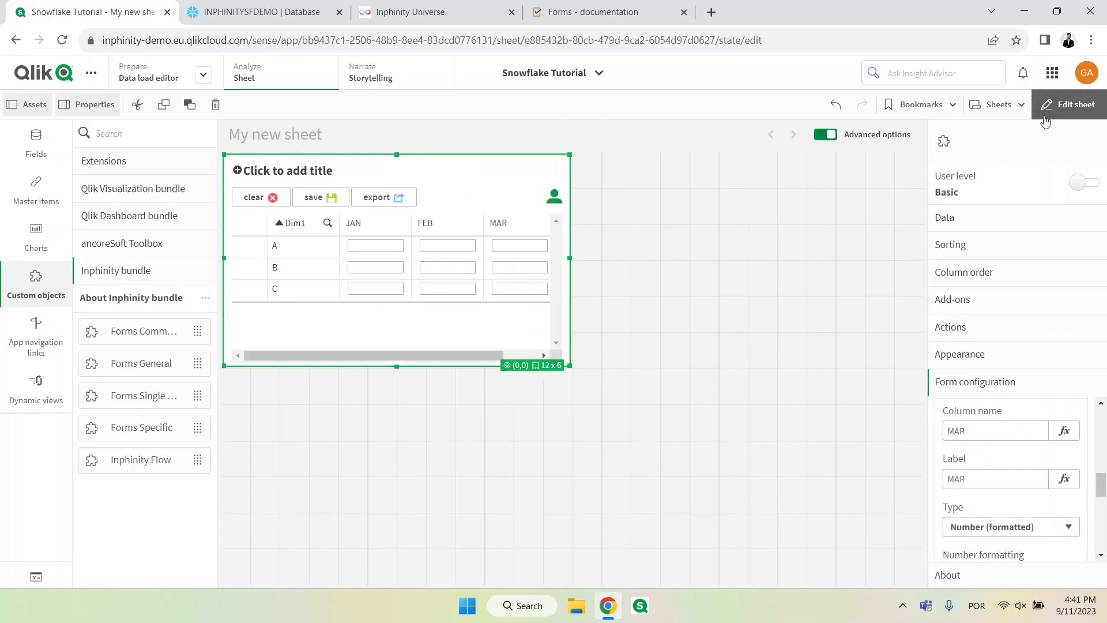
Step: Leave sheet editing, enter 123, 456 and 789 for JAN, FEB and MAR in row A, and save the form
left_click(1068, 104)
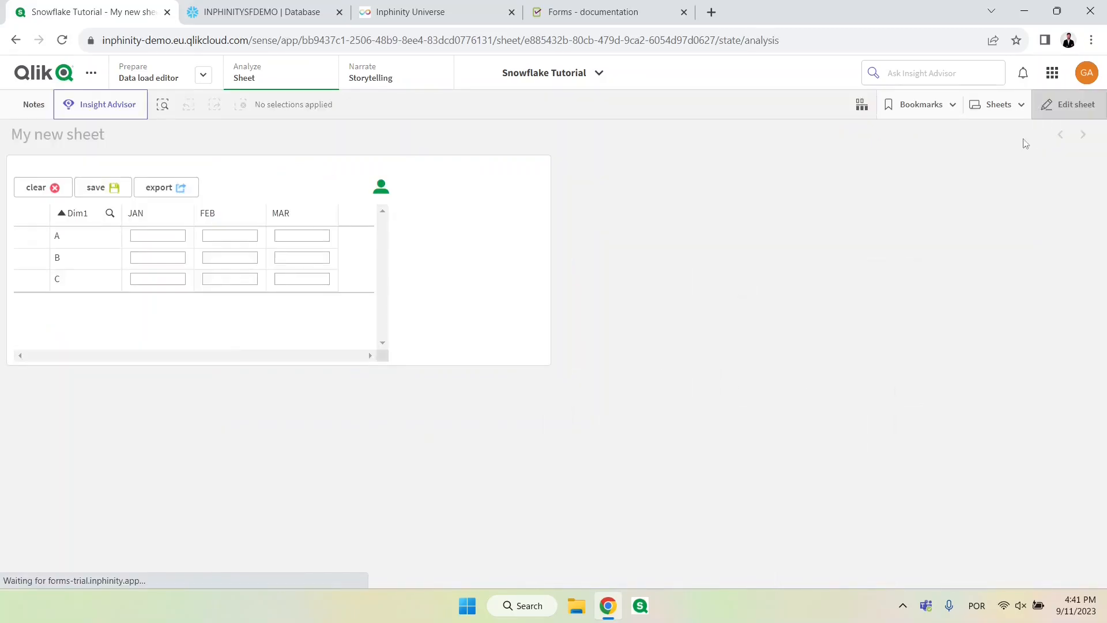
left_click(172, 235)
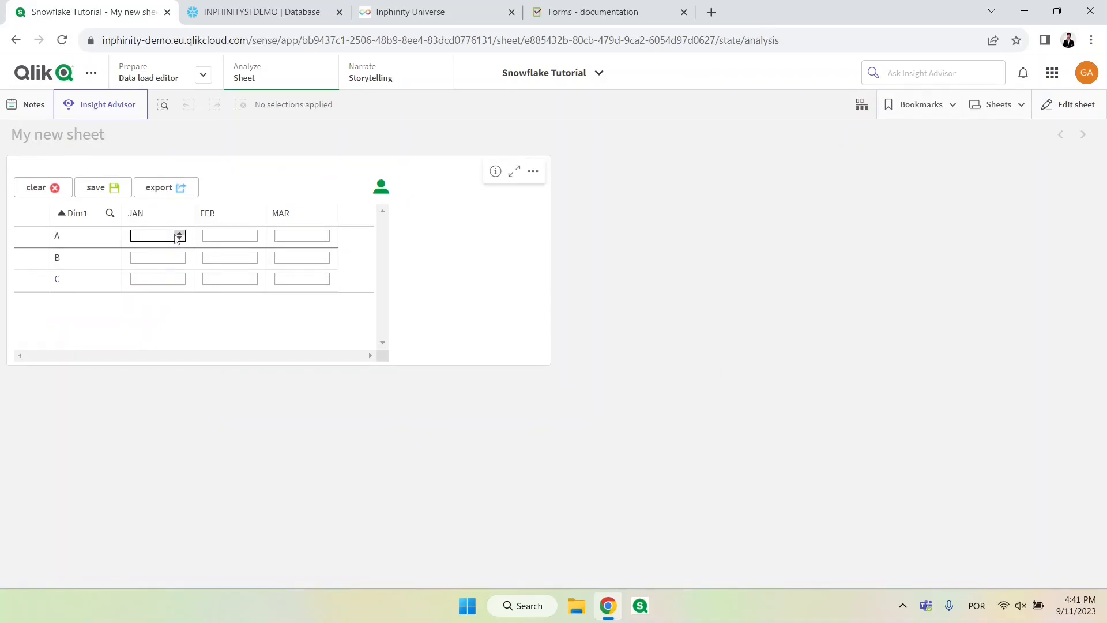
type("123")
key("Tab")
type("456")
key("Tab")
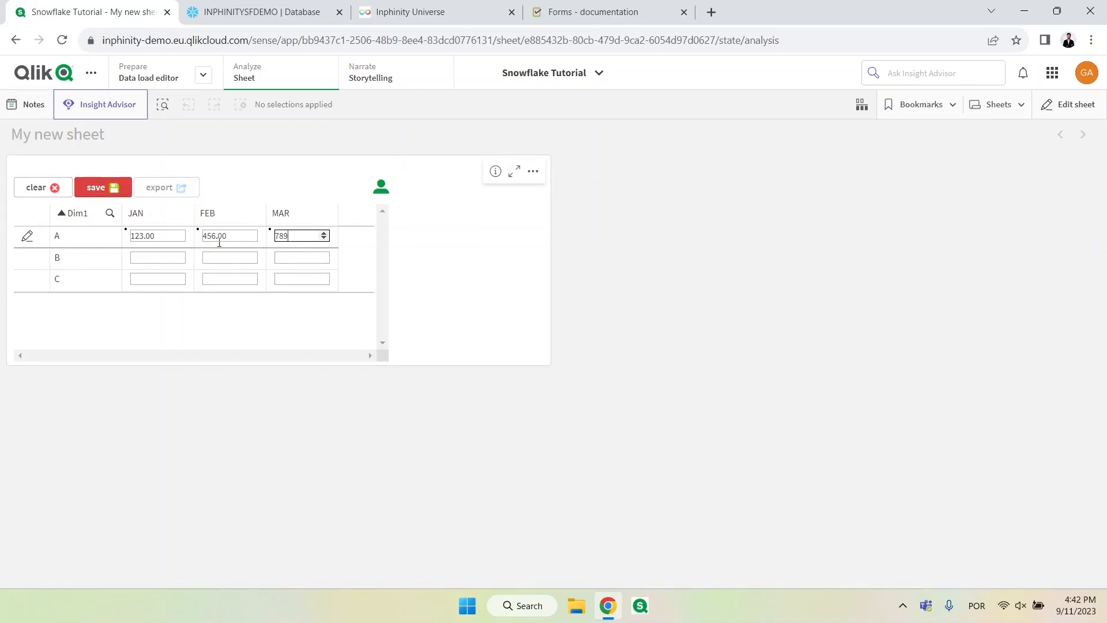
left_click(121, 190)
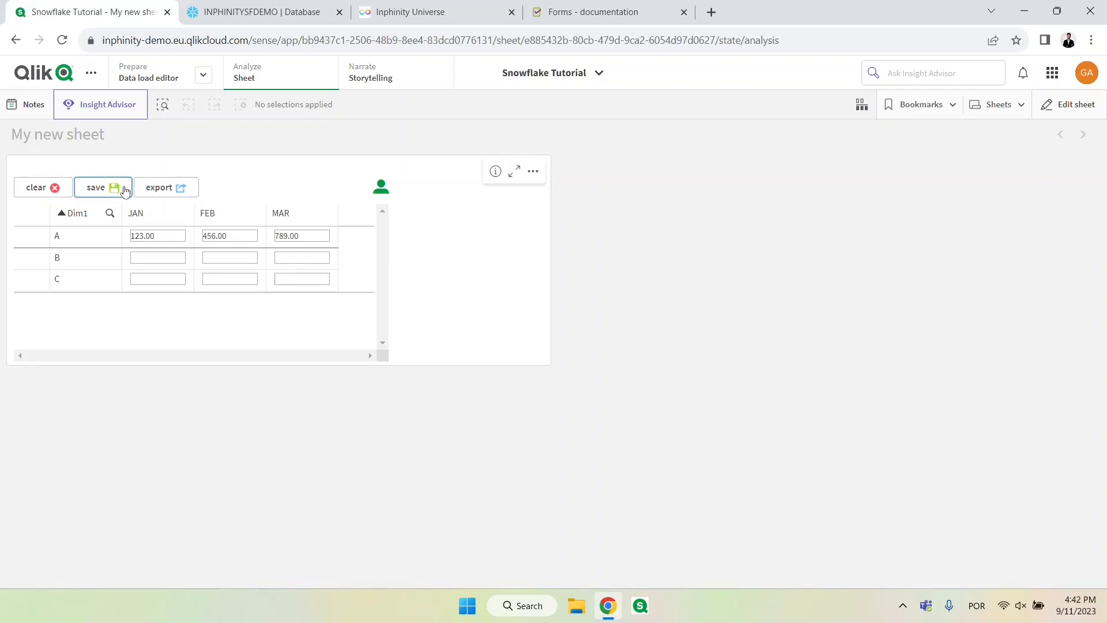
Step: Check the data preview of the FORMTUTORIAL table in Snowflake for the saved row, and return to the Qlik sheet
left_click(261, 13)
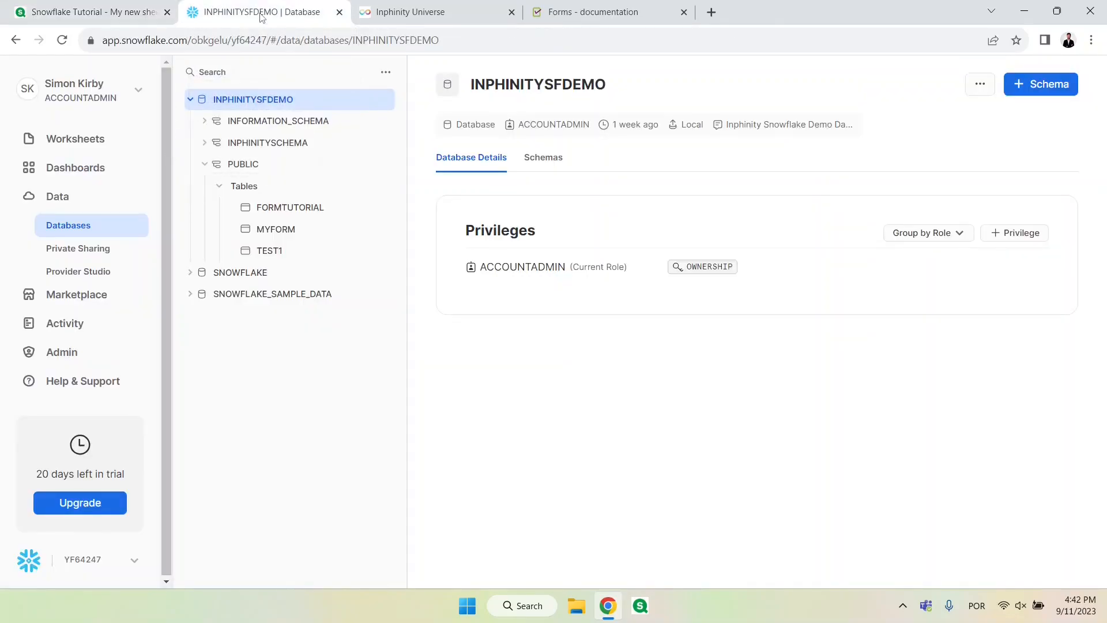
left_click(306, 211)
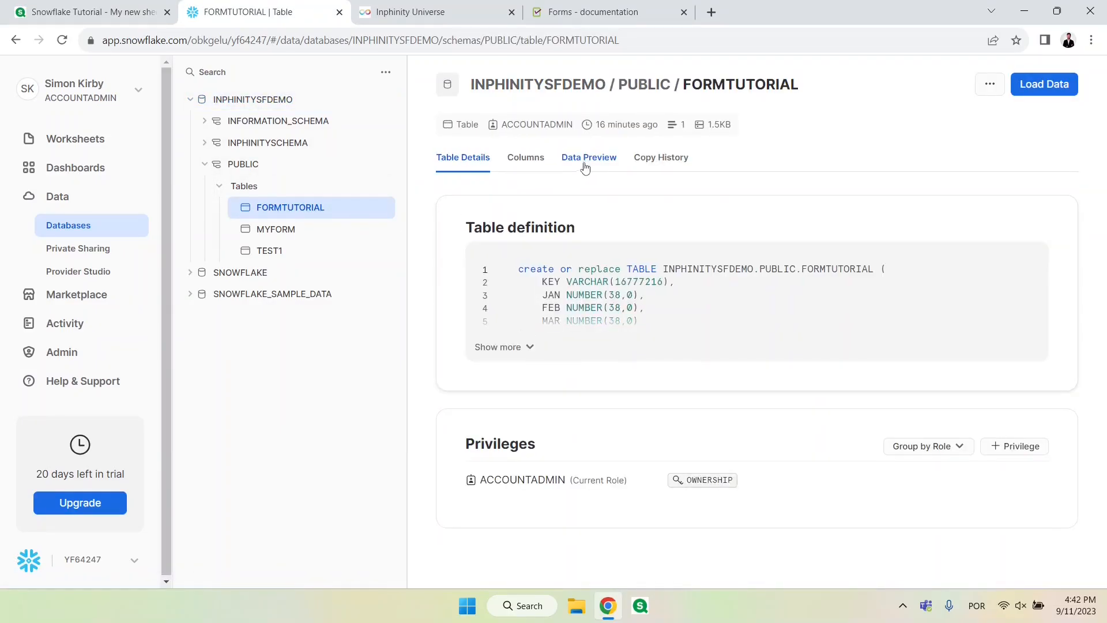
left_click(586, 164)
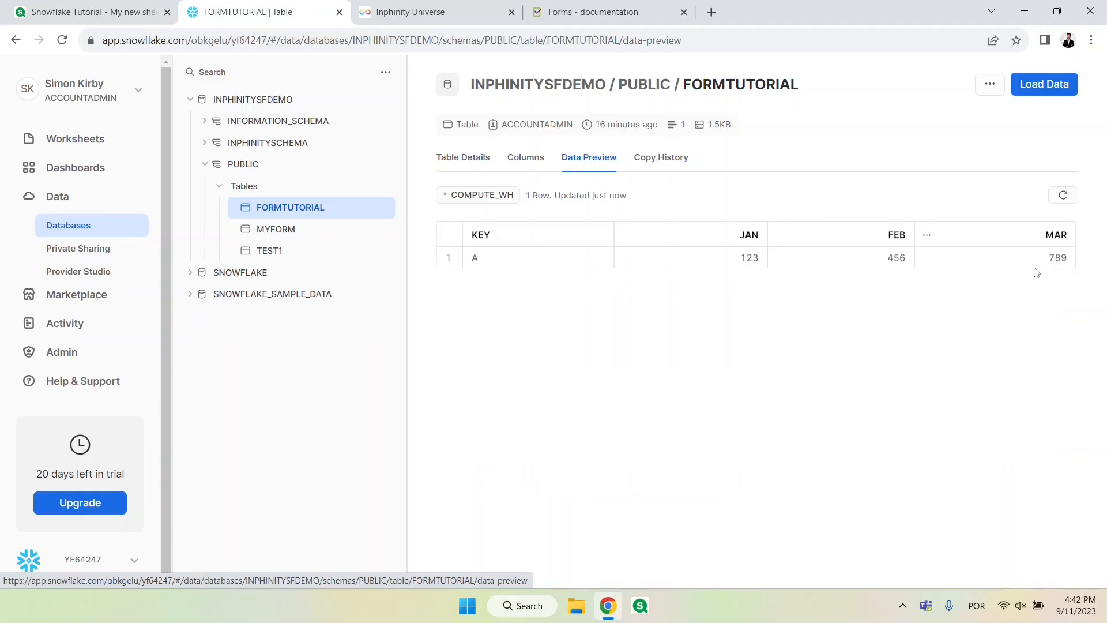
left_click(92, 12)
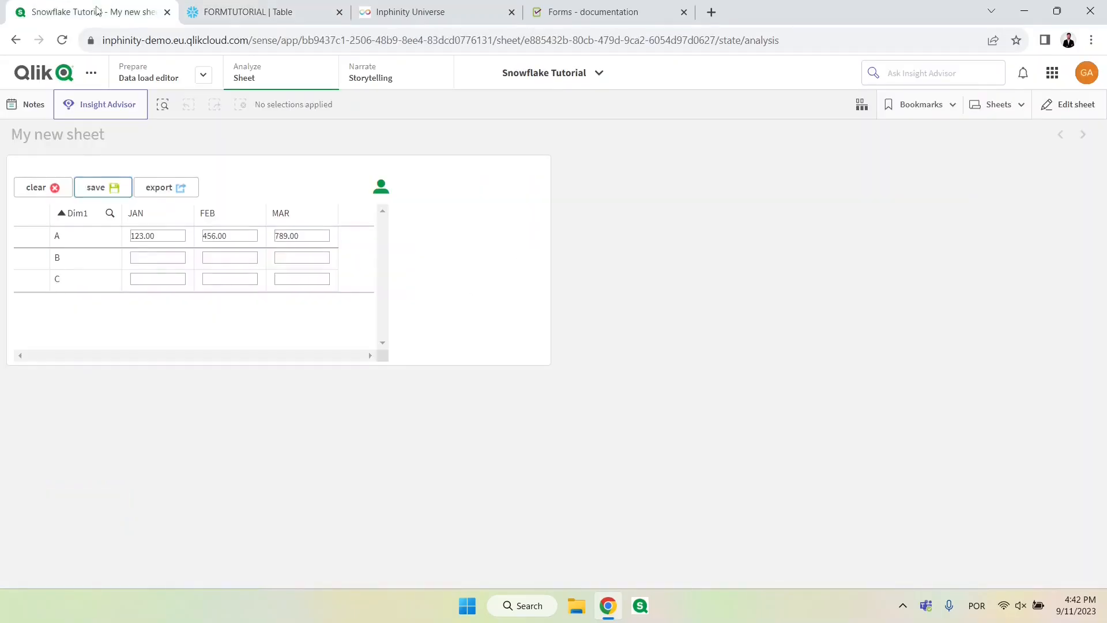
Step: Enter 10, 20 and 30 in row B and 50, 60 and 70 in row C for JAN, FEB and MAR, and save the form
type("10")
key("Tab")
type("20")
key("Tab")
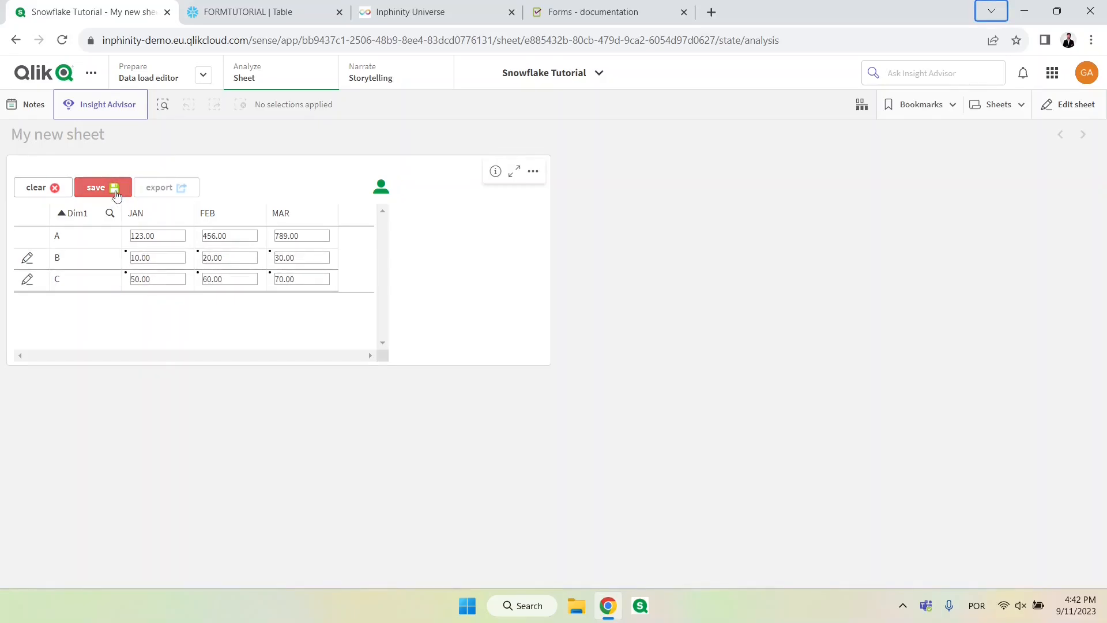
left_click(114, 191)
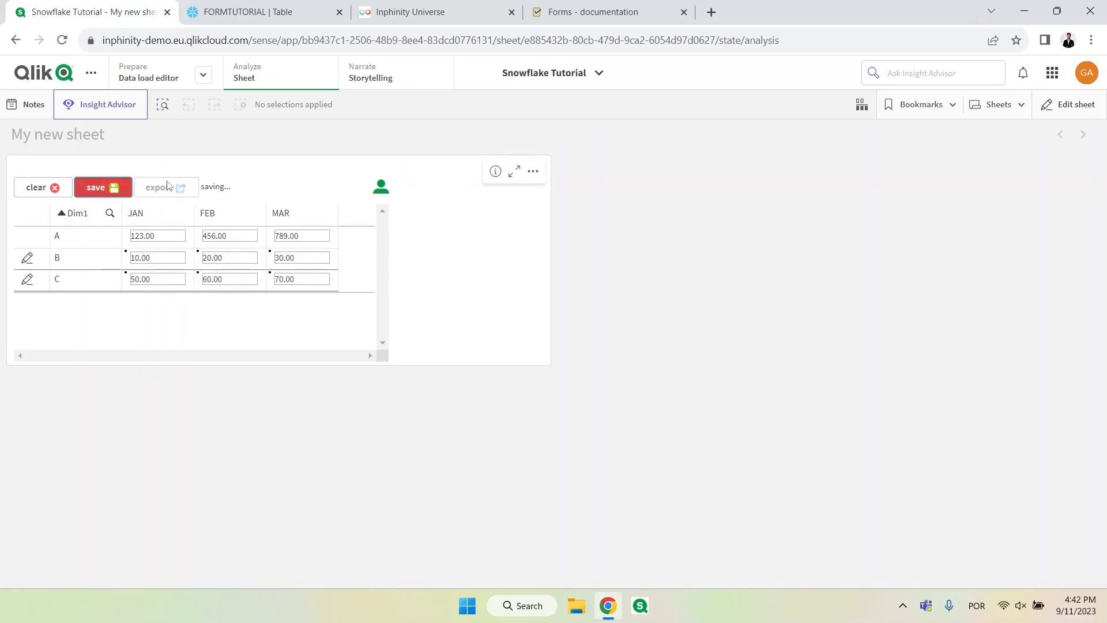
Step: Refresh the FORMTUTORIAL data preview in Snowflake to check rows B and C, and go back to the Qlik sheet
left_click(277, 18)
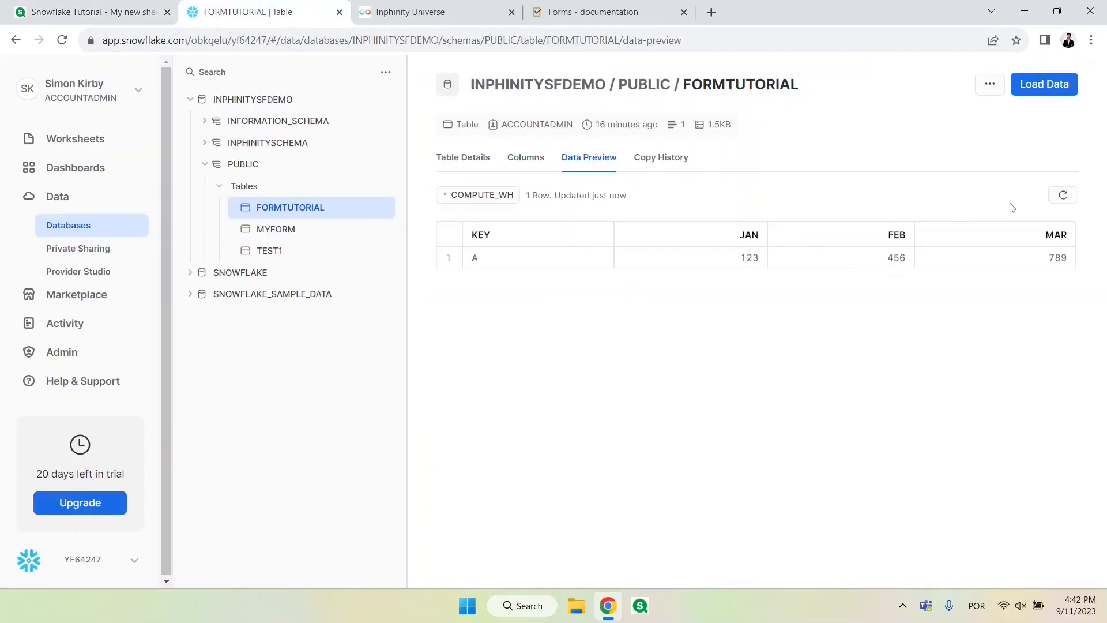
left_click(1064, 195)
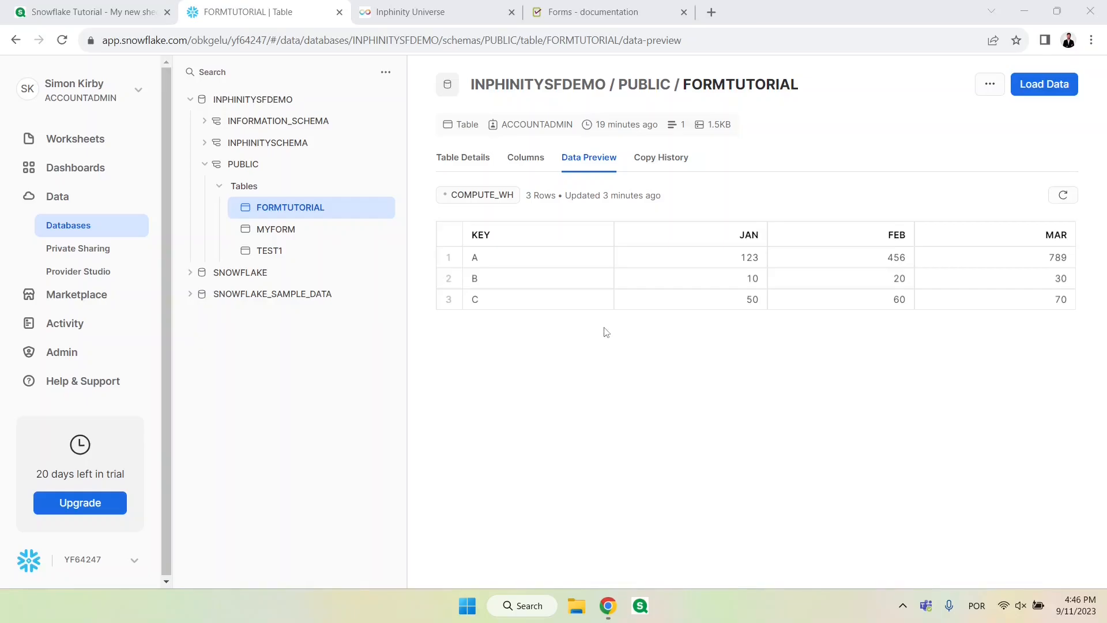
left_click(129, 15)
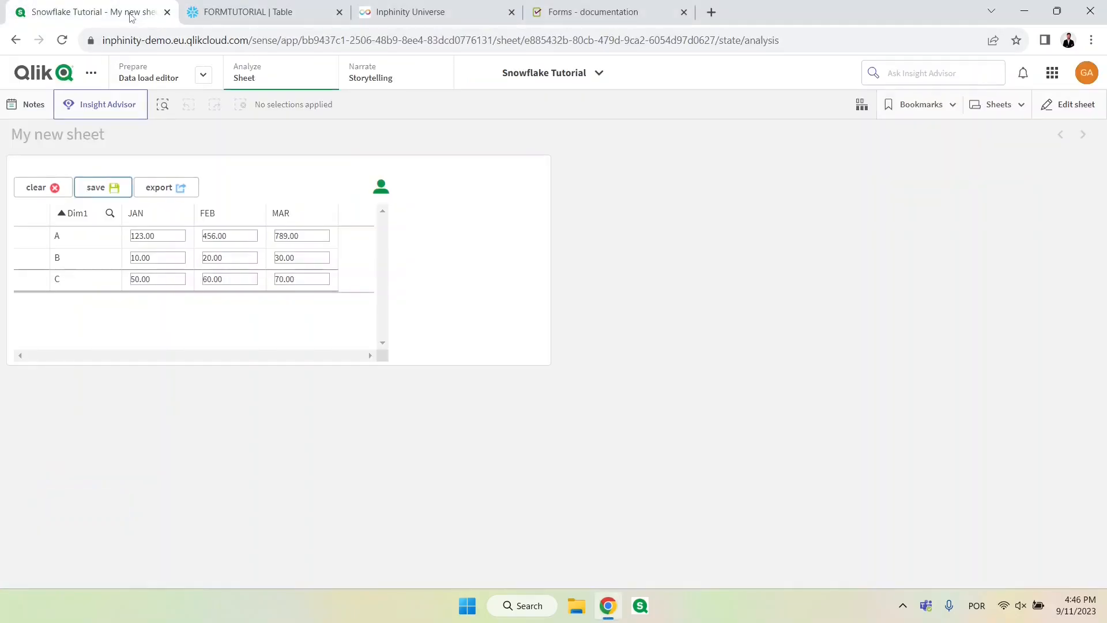
Step: Go to the app's data load editor and start a new connection of the plain Snowflake type
left_click(159, 82)
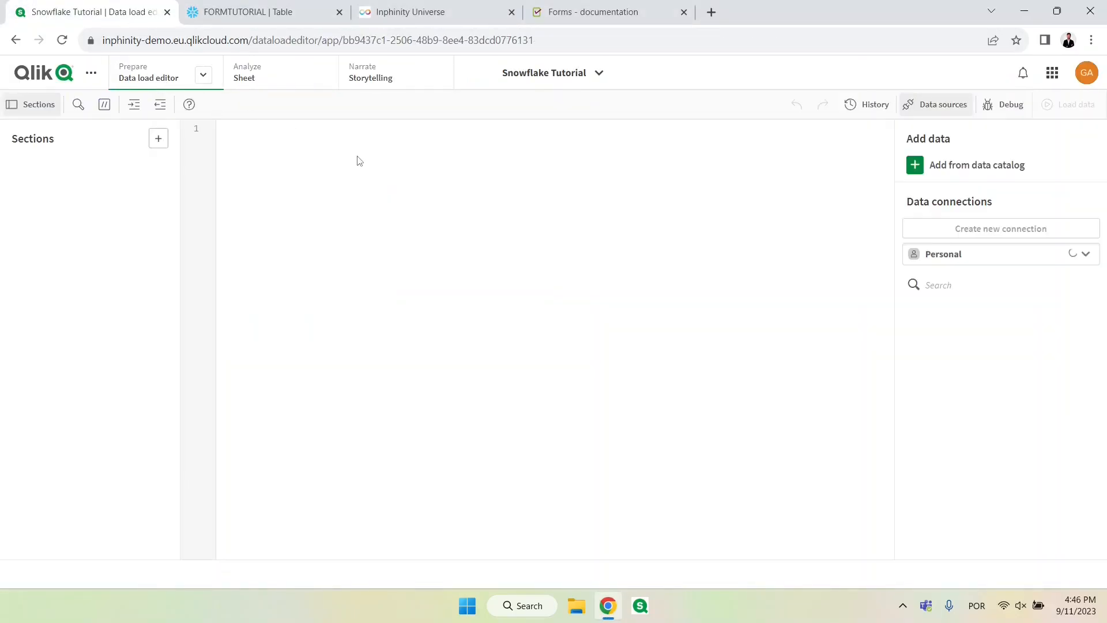
type("snow")
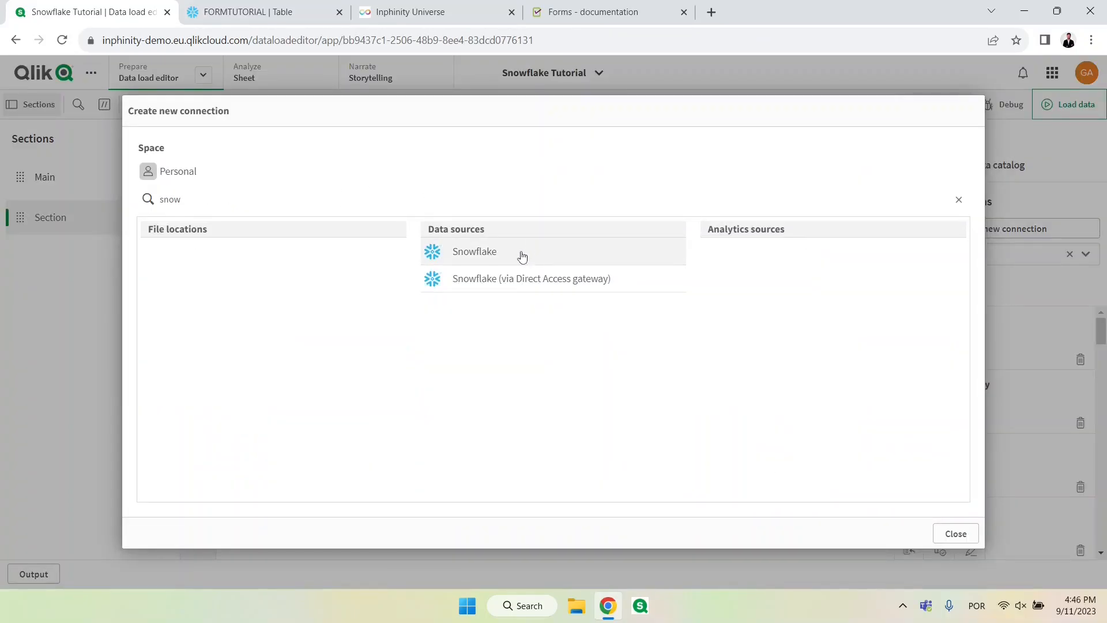
left_click(522, 256)
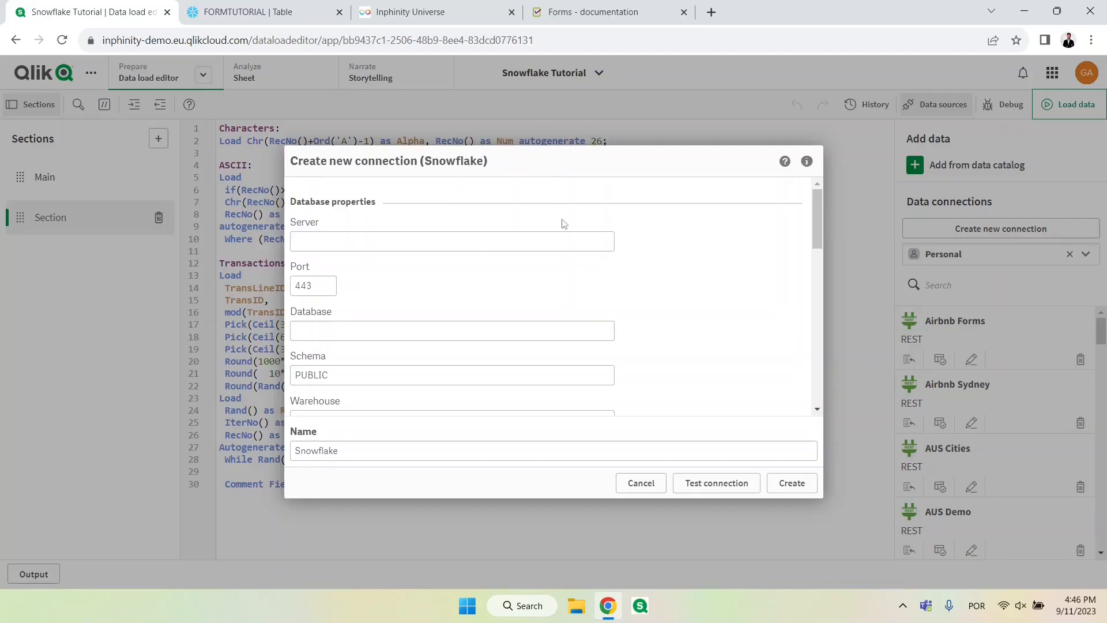
Step: Copy the account URL from Snowflake into the connection's Server field, removing its leading prefix
left_click(272, 14)
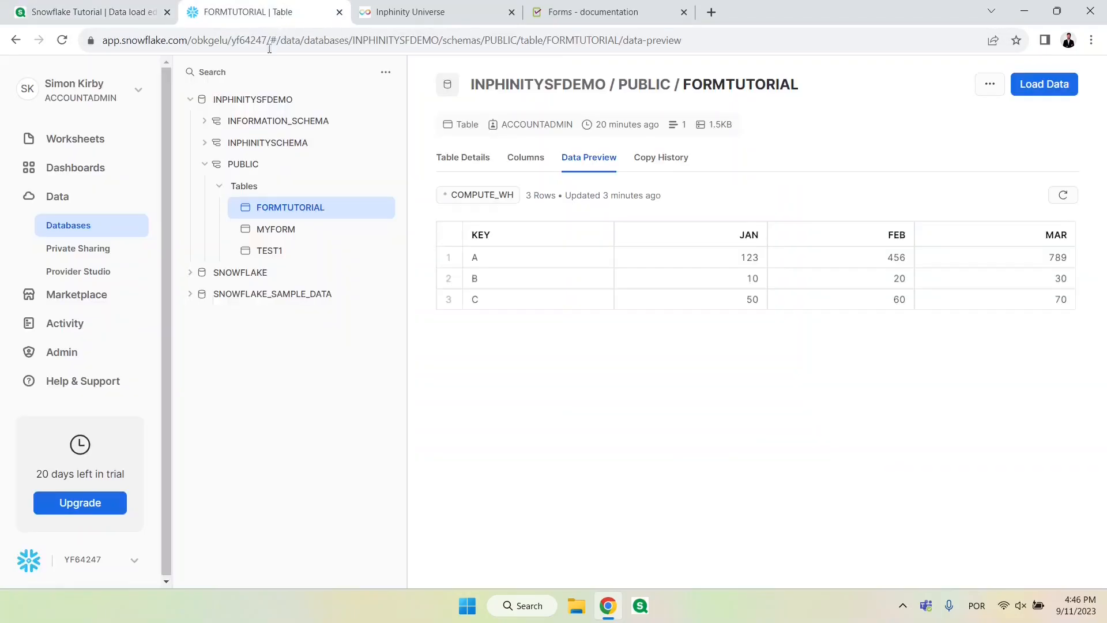
left_click(115, 561)
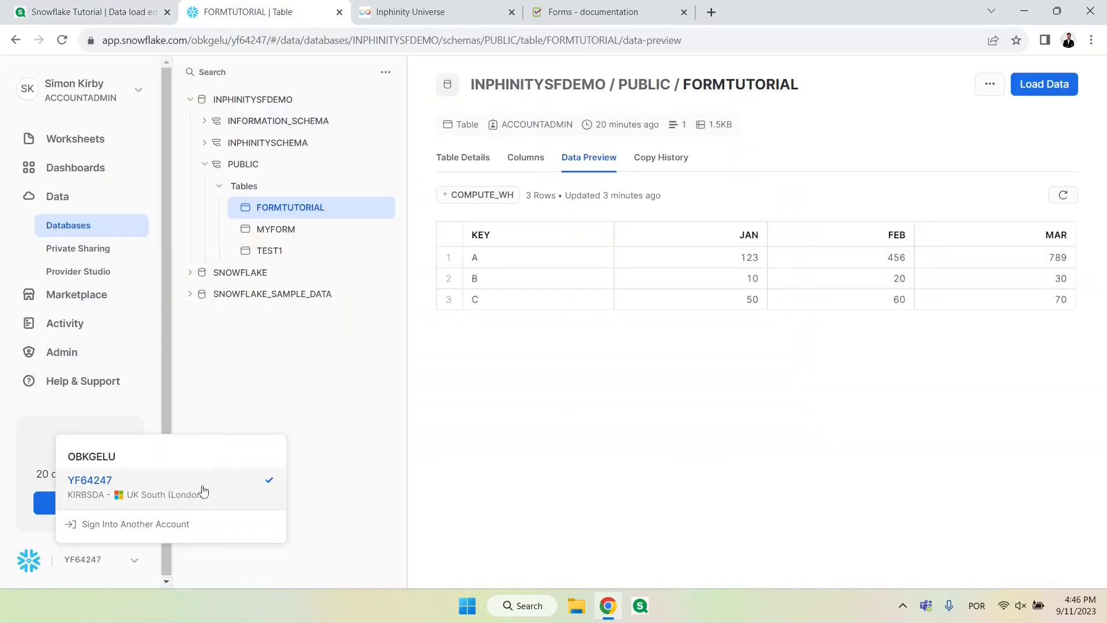
mouse_move(205, 491)
left_click(450, 449)
left_click(92, 11)
left_click(369, 244)
key("ctrl+v")
left_click_drag(320, 241, 248, 238)
key("BackSpace")
Step: Set the connection's Database to INPHINITYSFDEMO, copied from Snowflake, and keep the Schema as PUBLIC
left_click(254, 11)
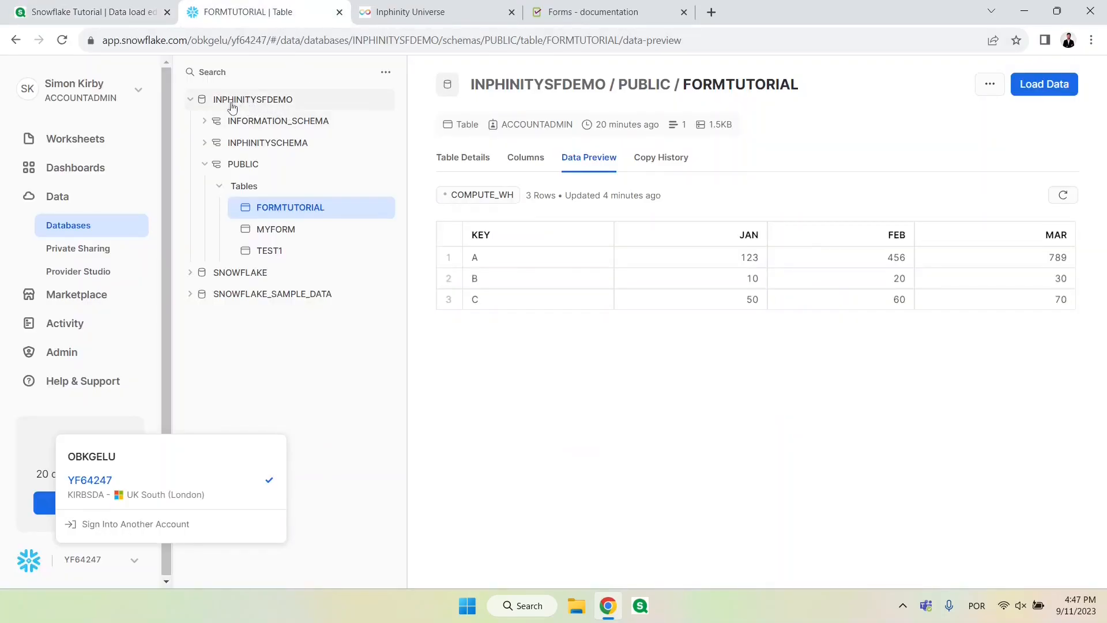
left_click(112, 6)
left_click(363, 330)
key("ctrl+v")
key("Tab")
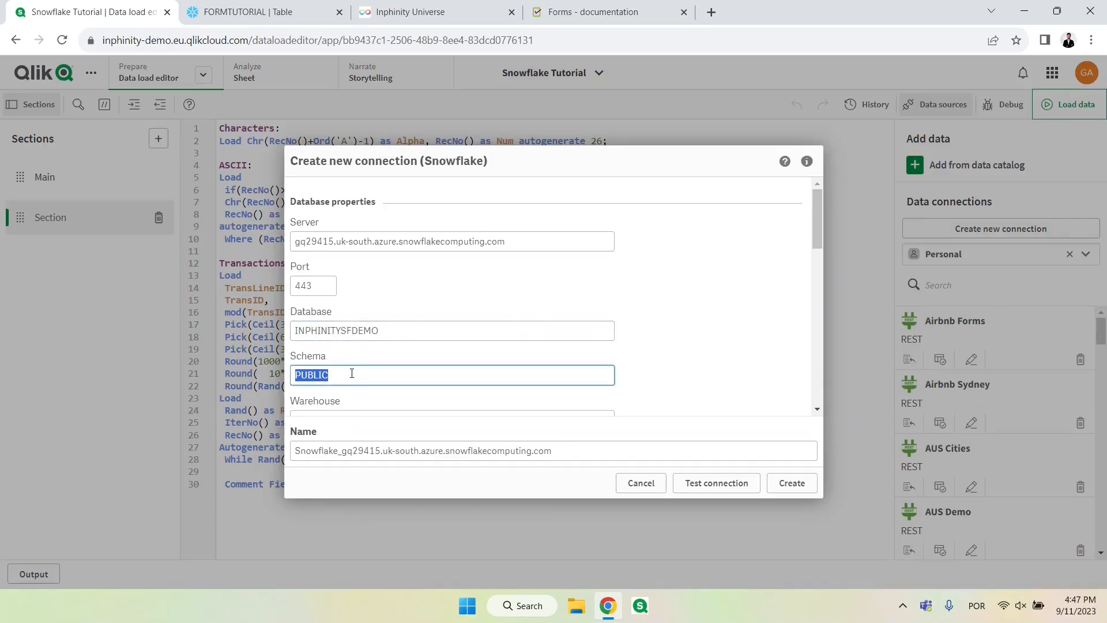
left_click(353, 372)
Step: Look up the warehouses in Snowflake's administration area and set the connection's Warehouse to NEW_WH_2
scroll(375, 365, "down", 1)
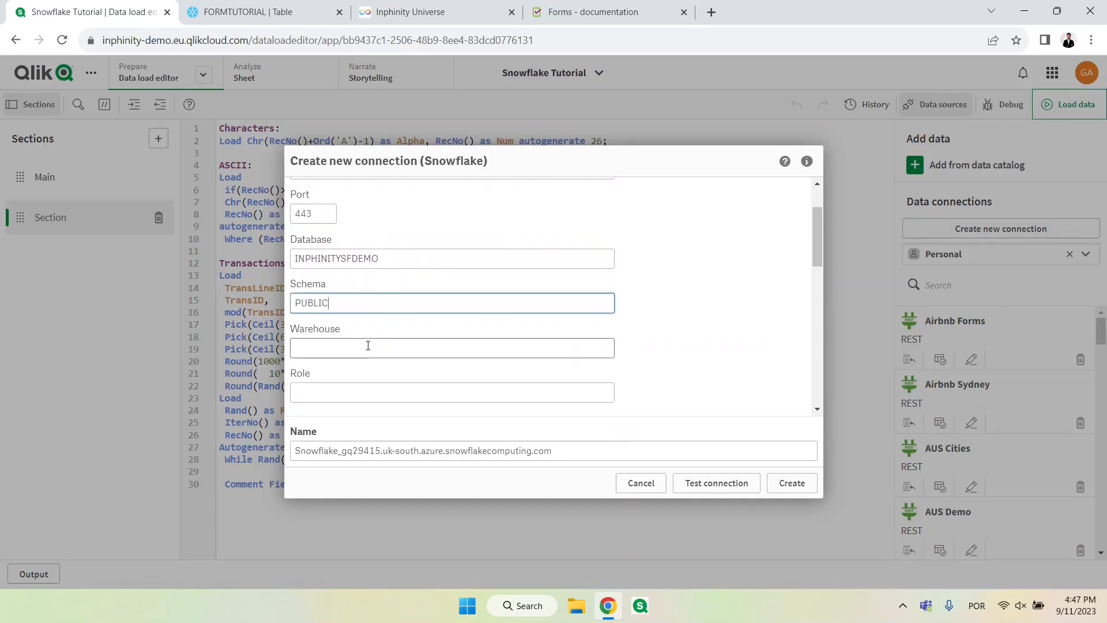
left_click(367, 346)
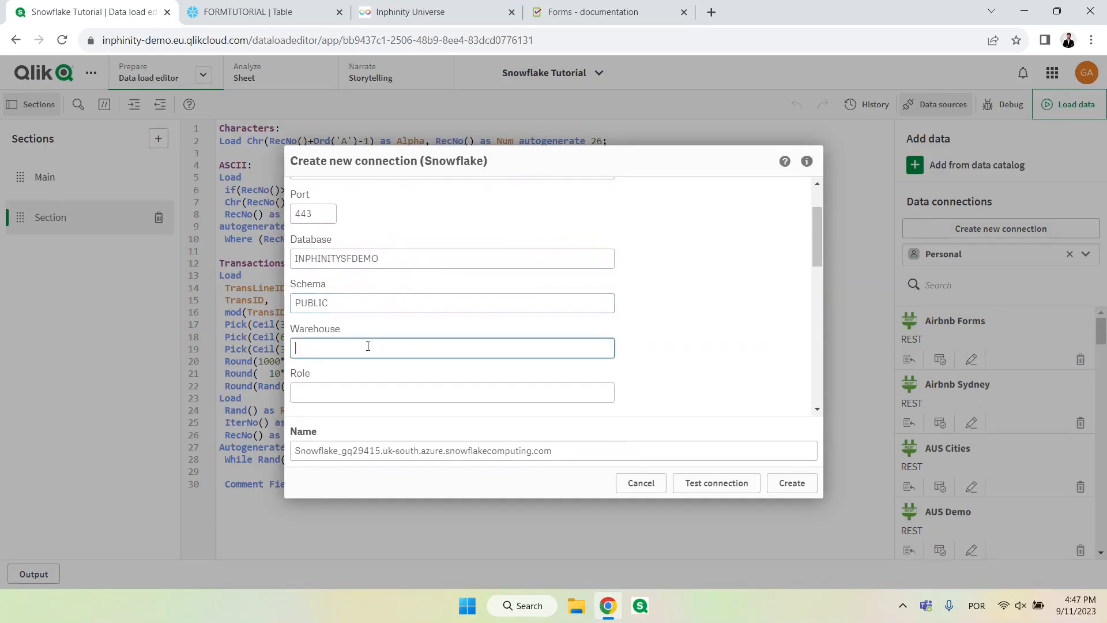
left_click(242, 12)
left_click(61, 354)
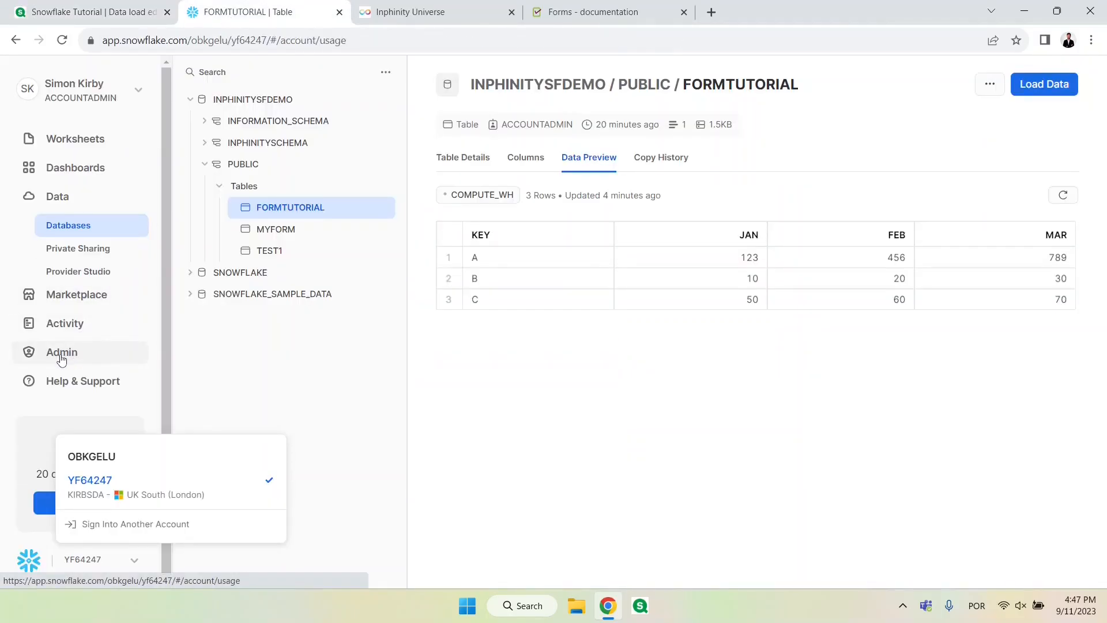
left_click(81, 337)
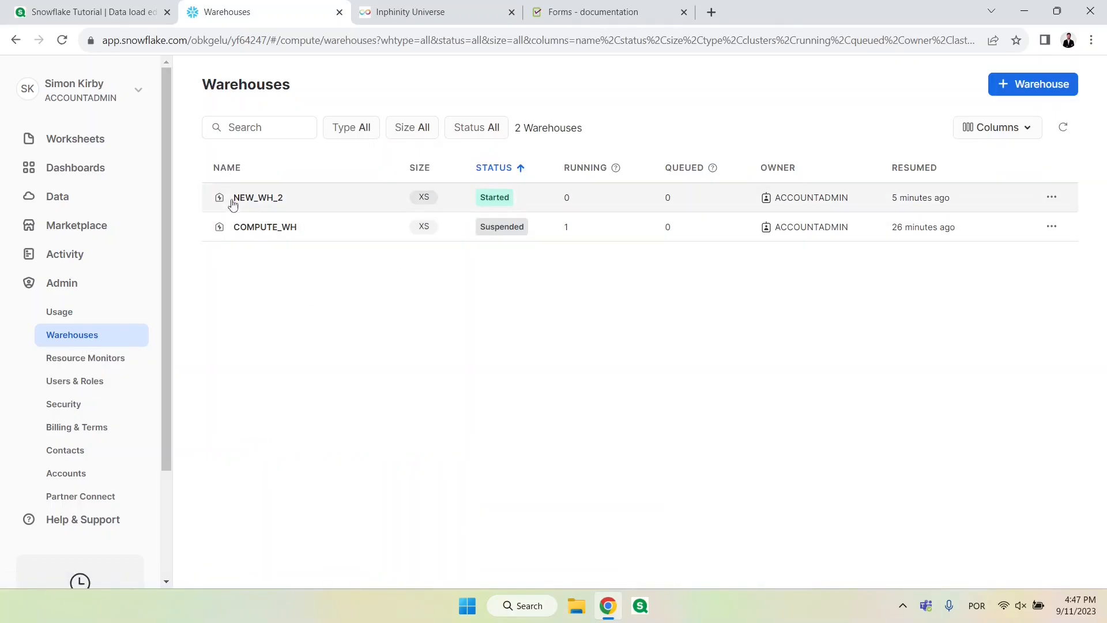
left_click(92, 12)
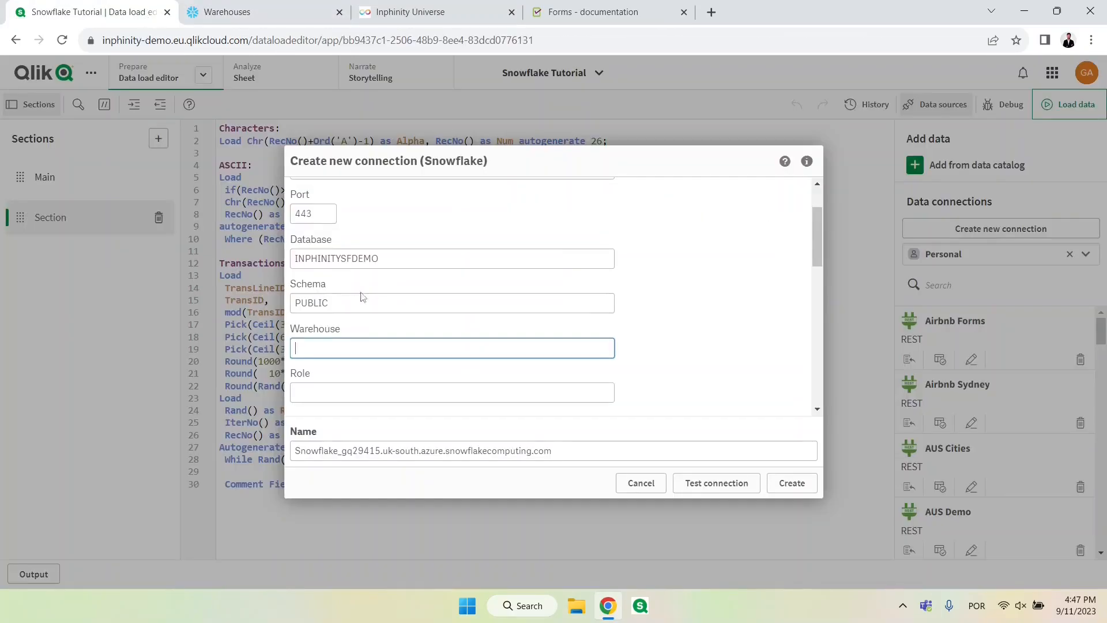
type("NEW_WH_2")
Step: Fill in the connection's user name and password, and name the connection Snowflake Tutorial
scroll(507, 277, "down", 5)
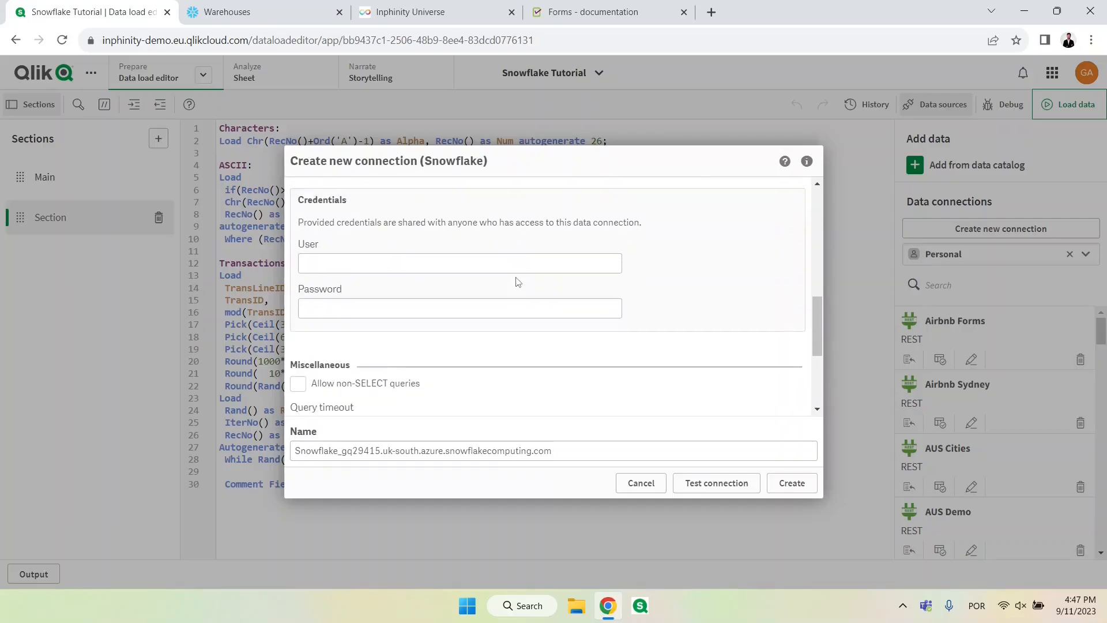
left_click(429, 269)
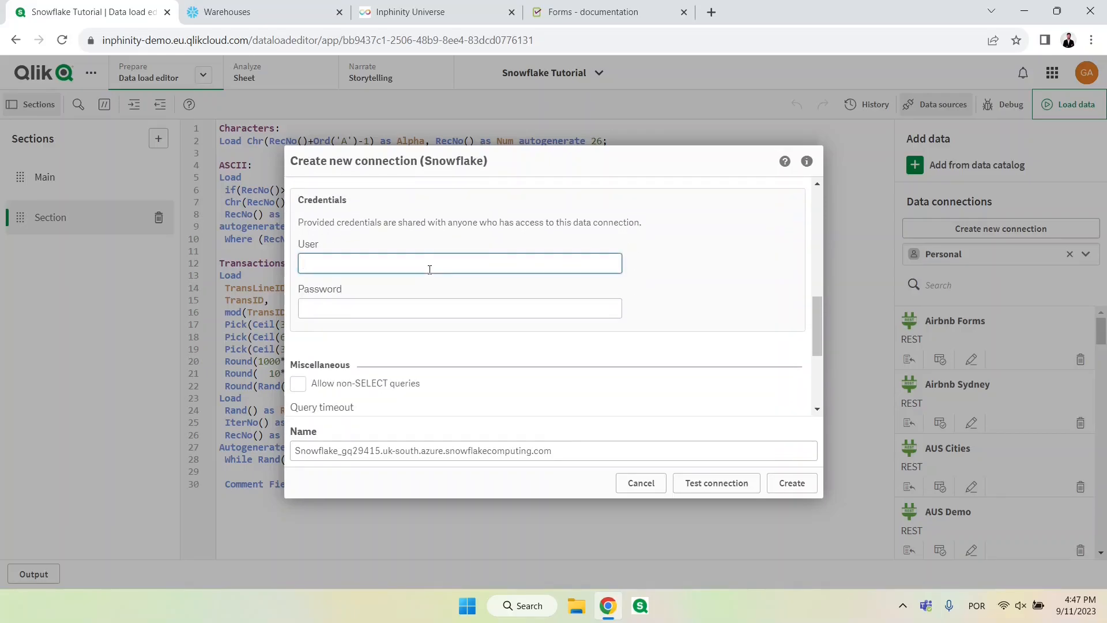
scroll(502, 346, "down", 3)
left_click_drag(570, 450, 214, 450)
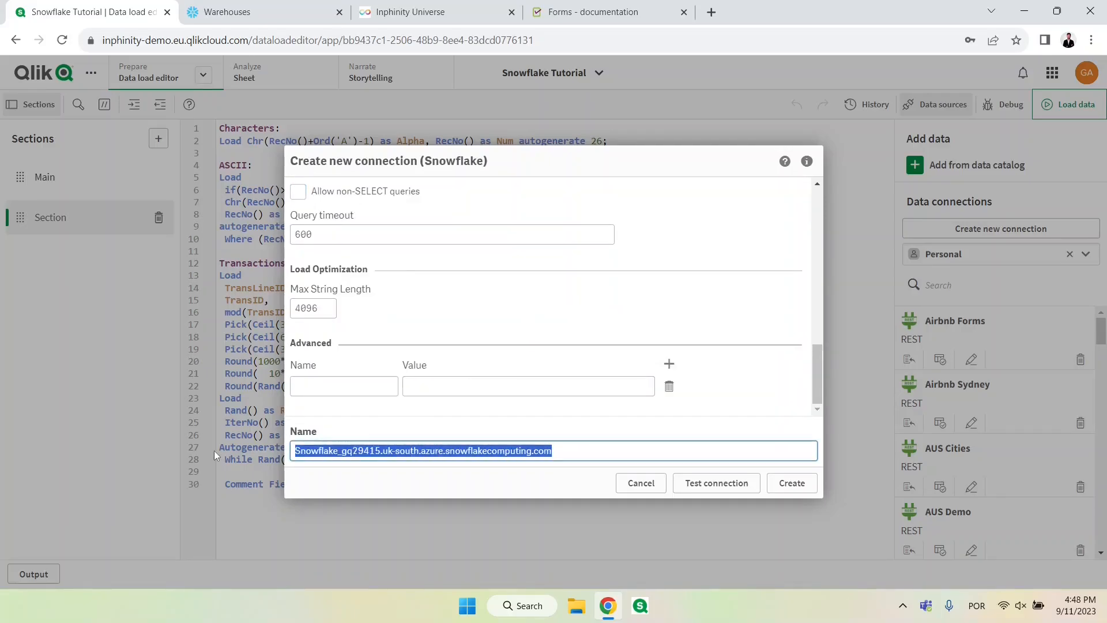
key("ctrl+v")
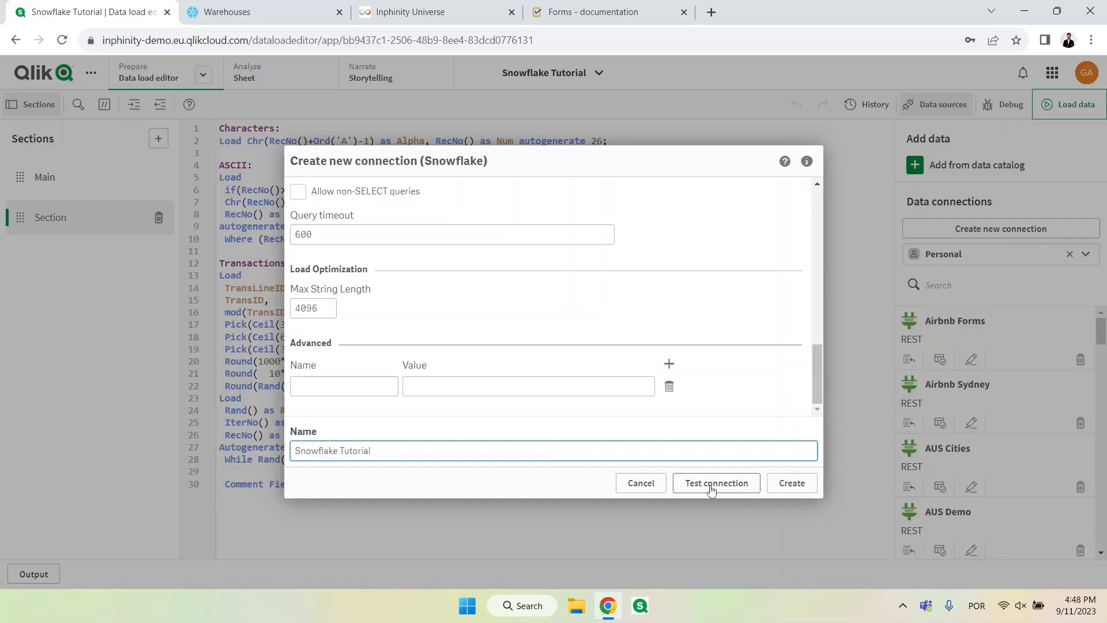
Step: Test the Snowflake Tutorial connection and create it
left_click(711, 489)
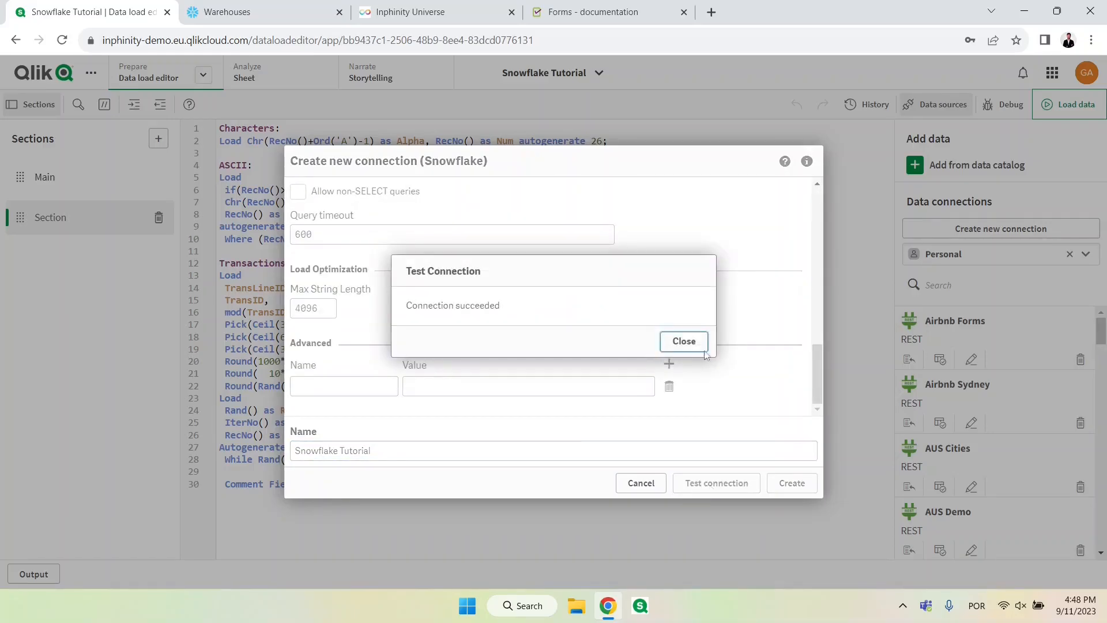
left_click(684, 341)
left_click(792, 483)
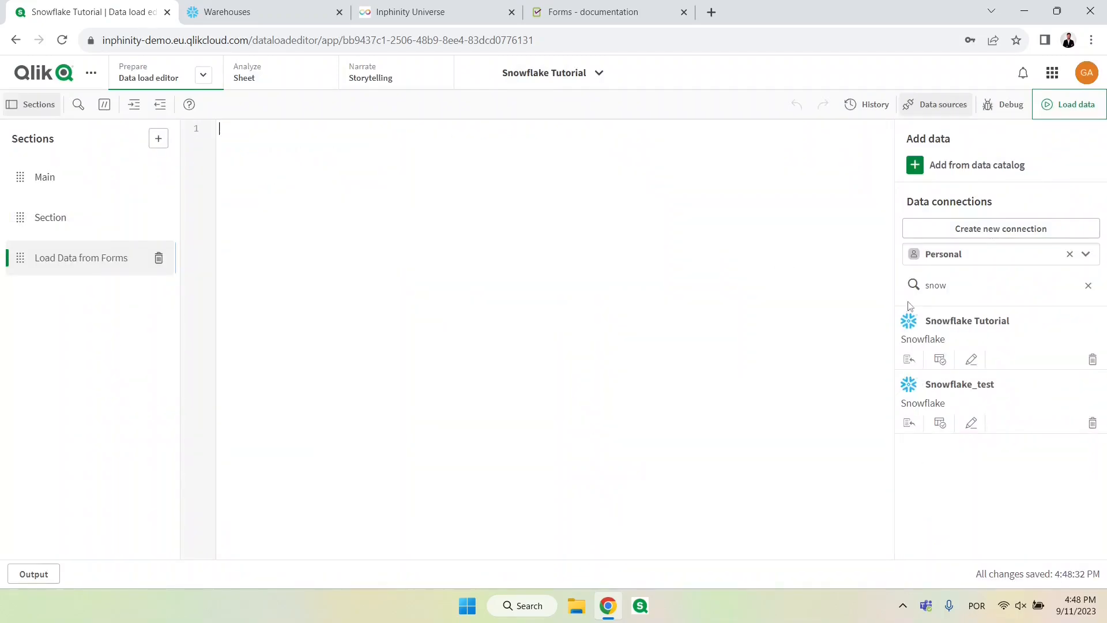
Step: Insert the load script for the FORMTUTORIAL table from the Snowflake Tutorial connection into the Load Data from Forms section
left_click(940, 360)
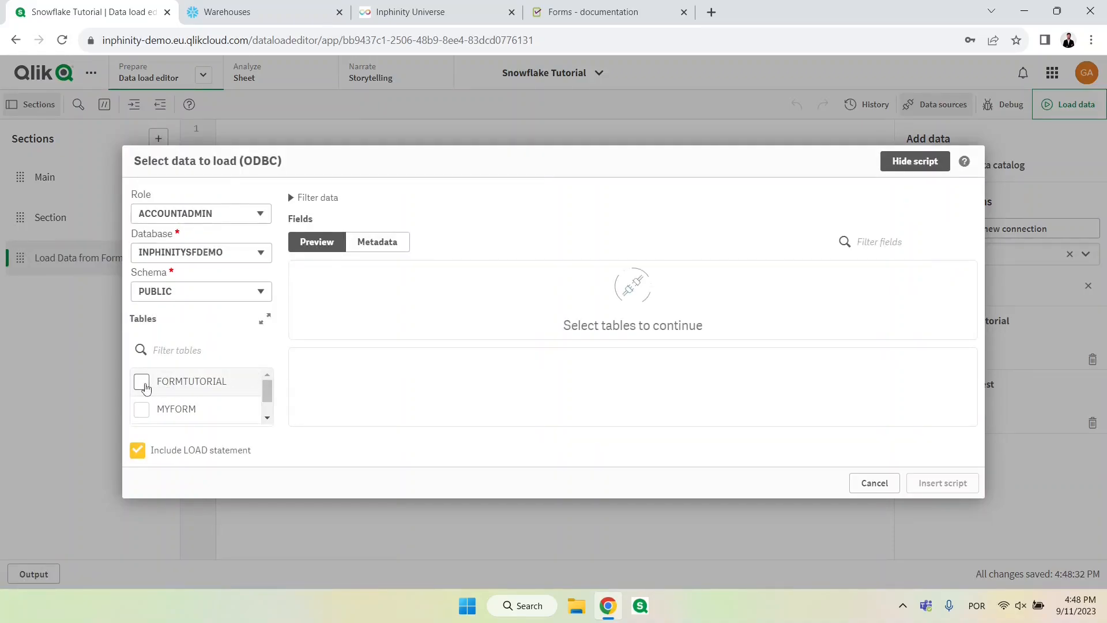
left_click(142, 383)
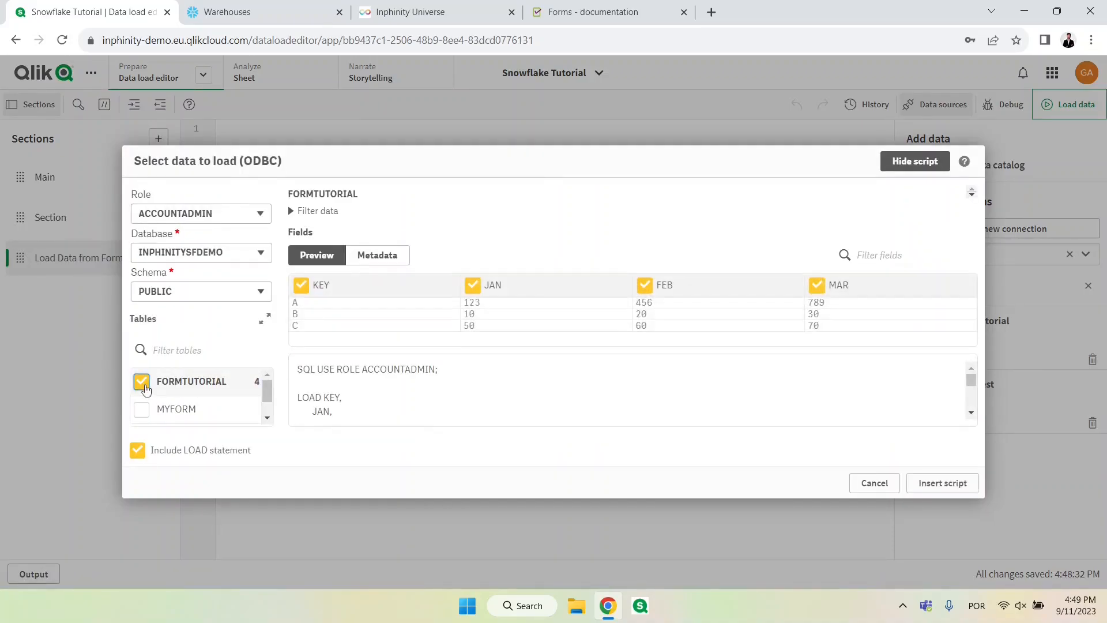
left_click(937, 486)
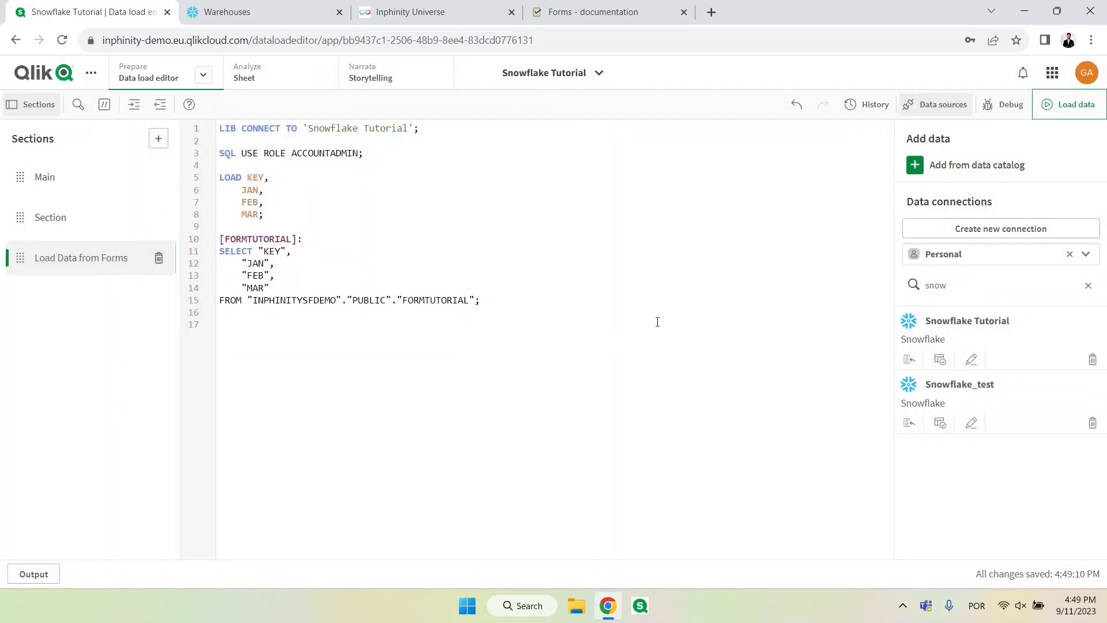
Step: Load the data into the app, close the progress dialog and return to the sheet
left_click(1081, 109)
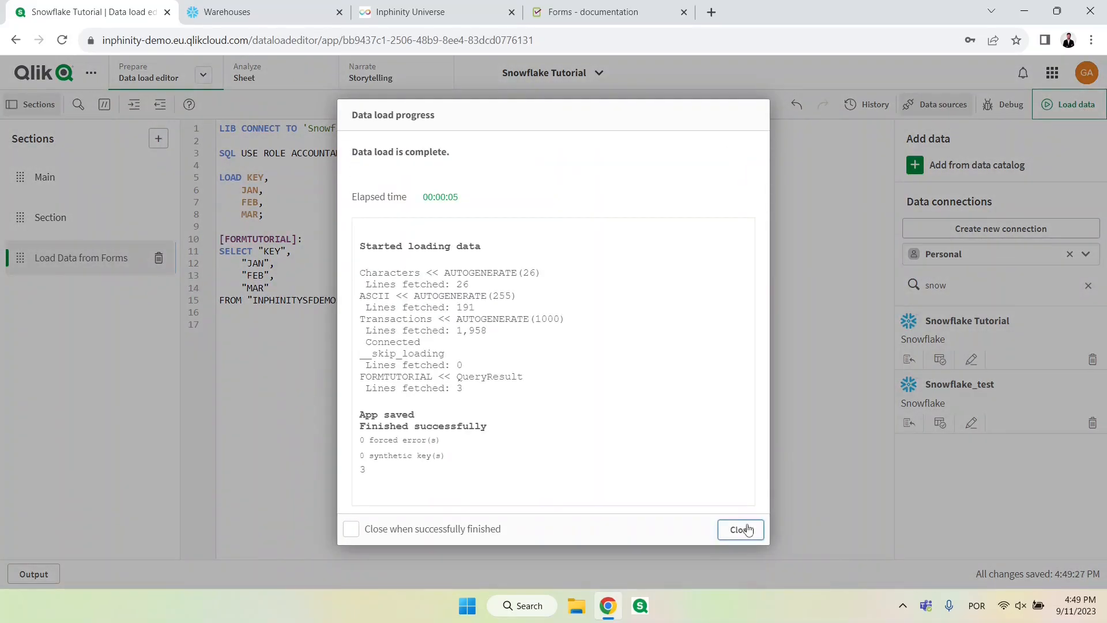
left_click(740, 529)
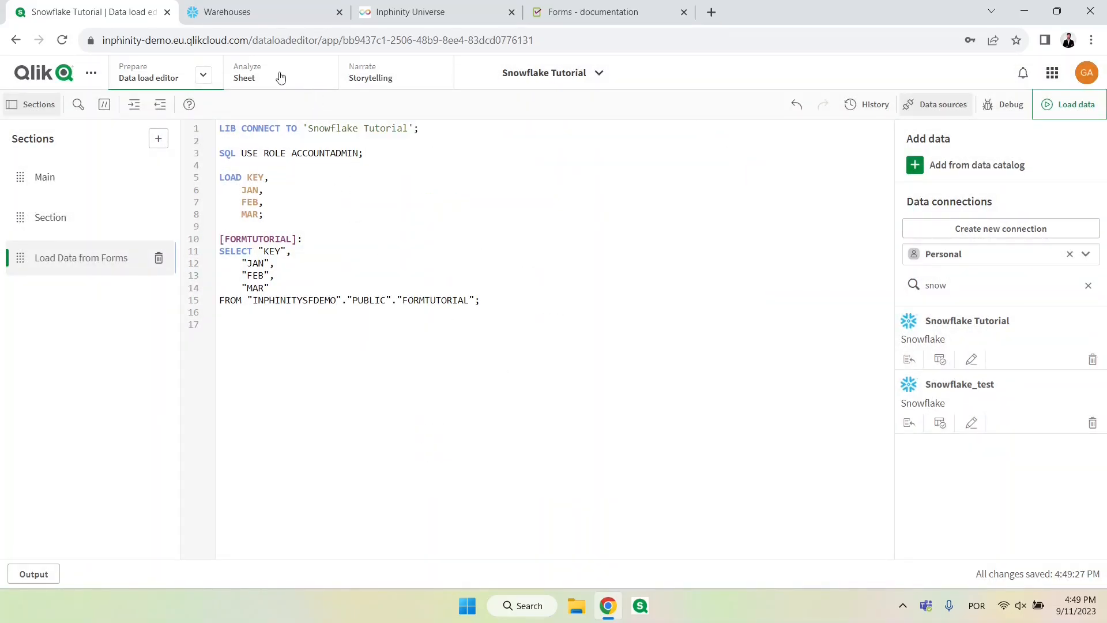
left_click(275, 78)
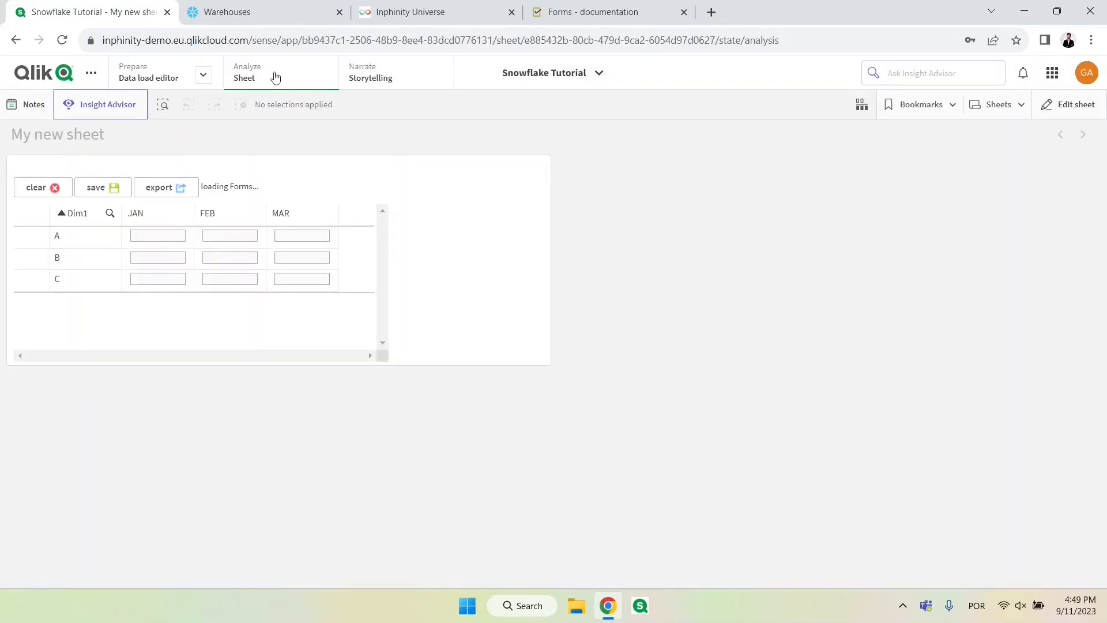
Step: Edit the sheet and place a bar chart beside the form with the measures Sum(JAN), Sum(FEB) and Sum(MAR)
left_click(1050, 114)
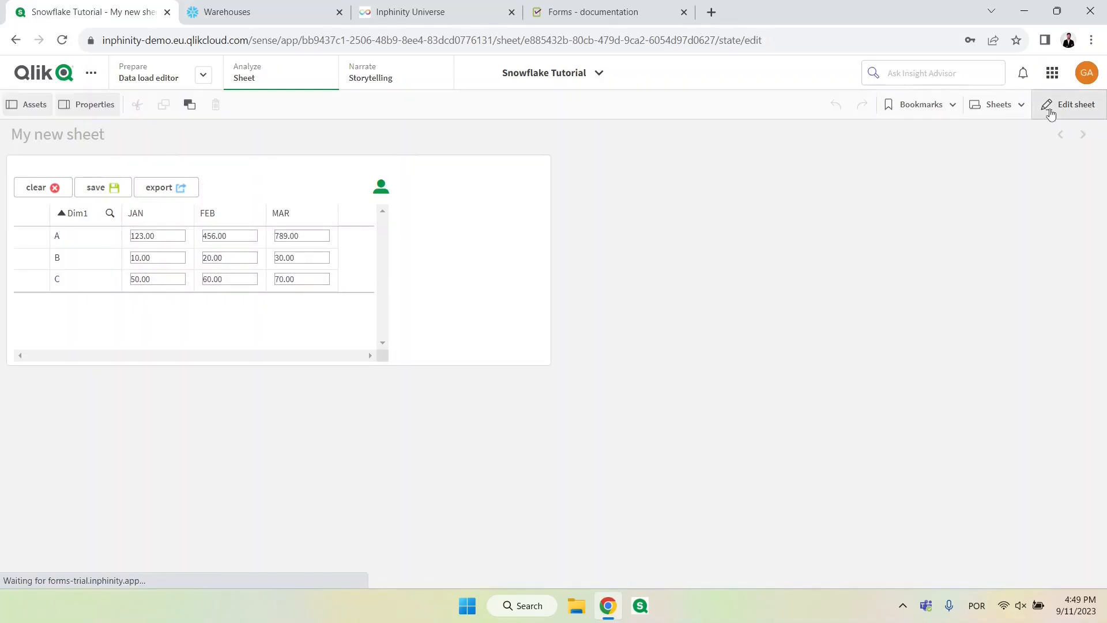
left_click(53, 245)
left_click_drag(127, 166, 679, 284)
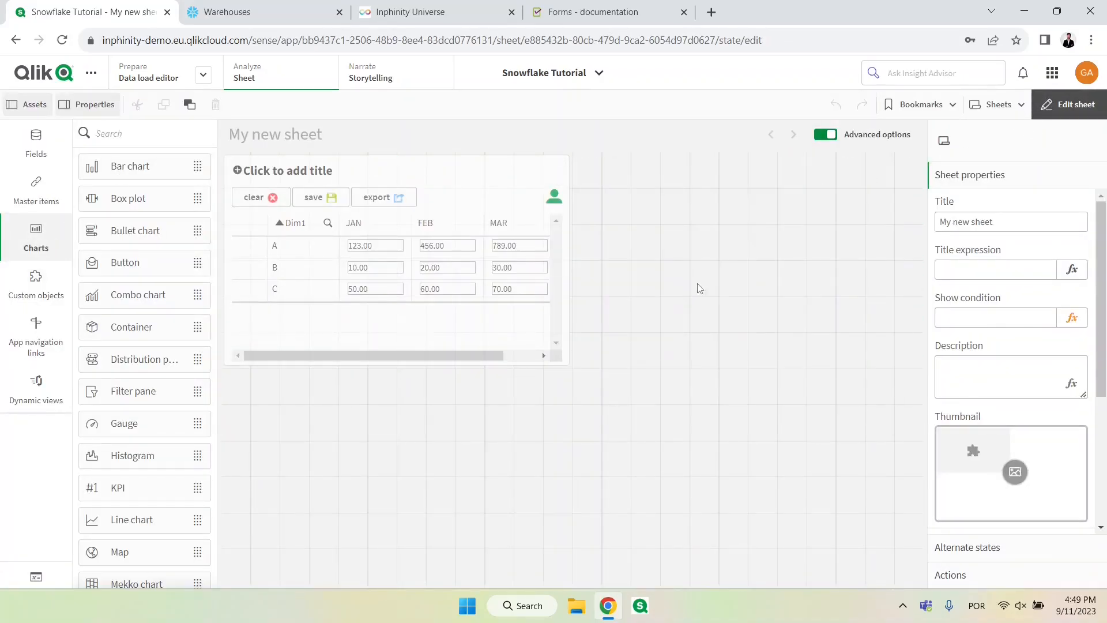
left_click(884, 321)
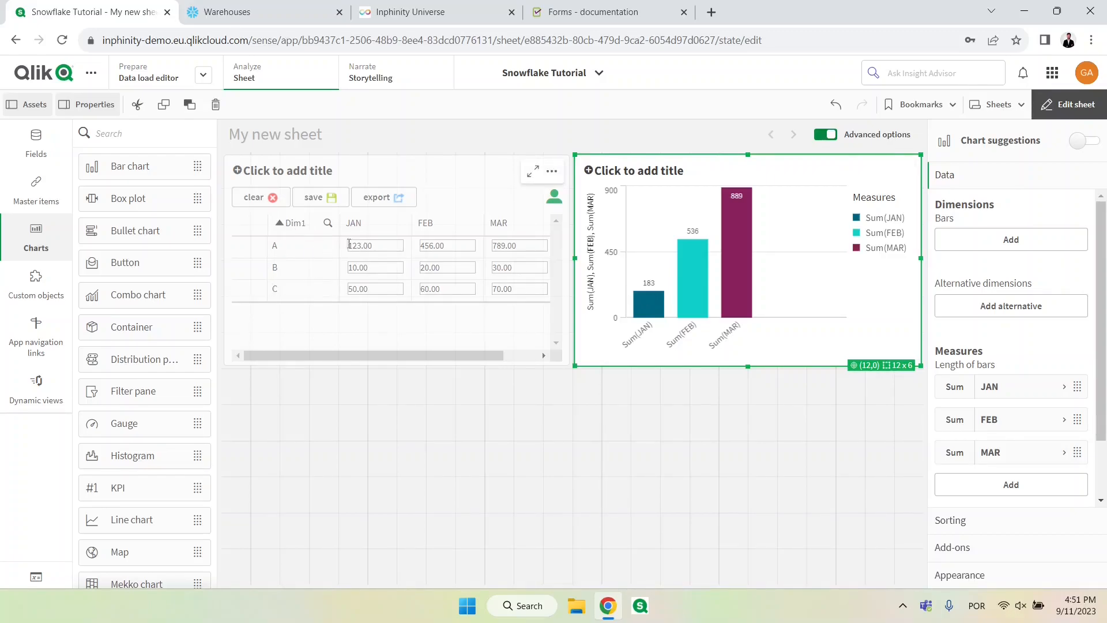
Step: Alias KEY as Dim1 in the LOAD statement of the Load Data from Forms section and reload the data
left_click(162, 76)
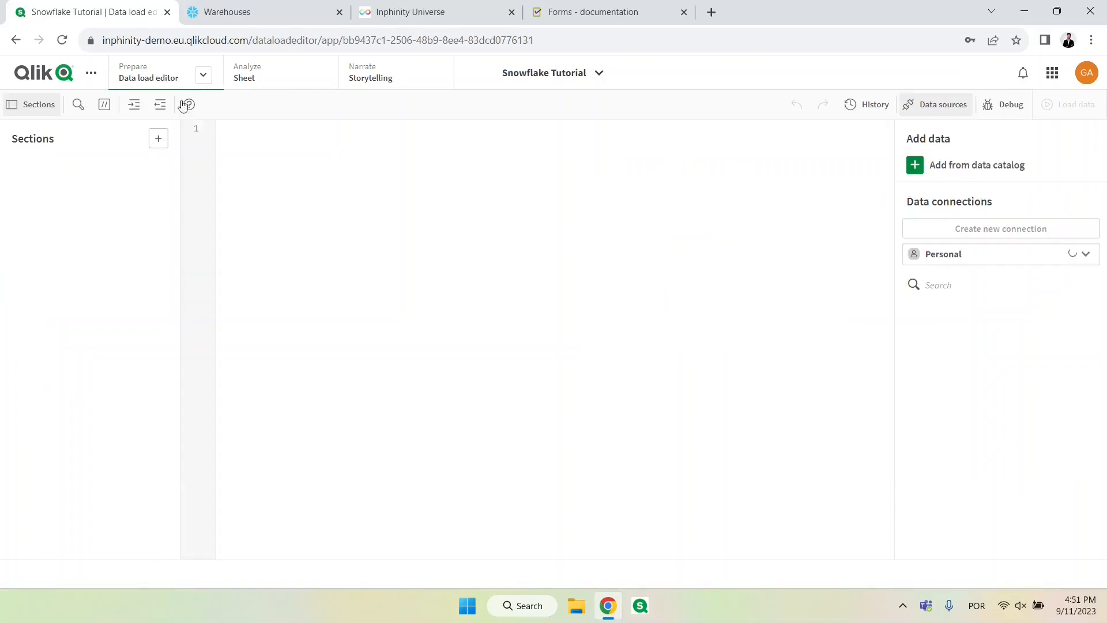
type("as Dim1,")
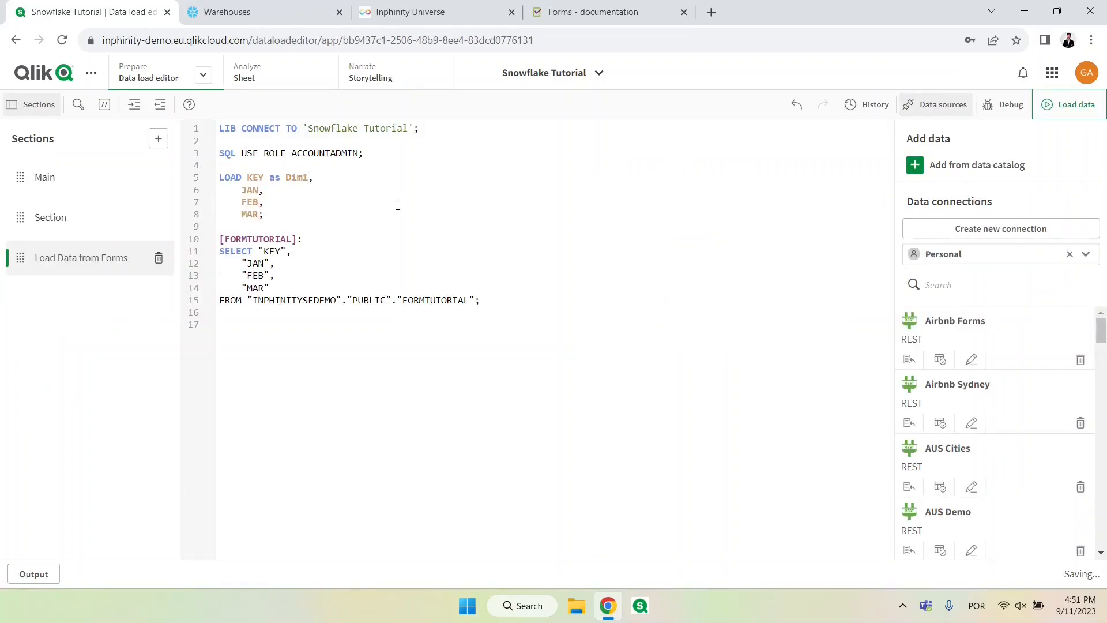
left_click(1067, 104)
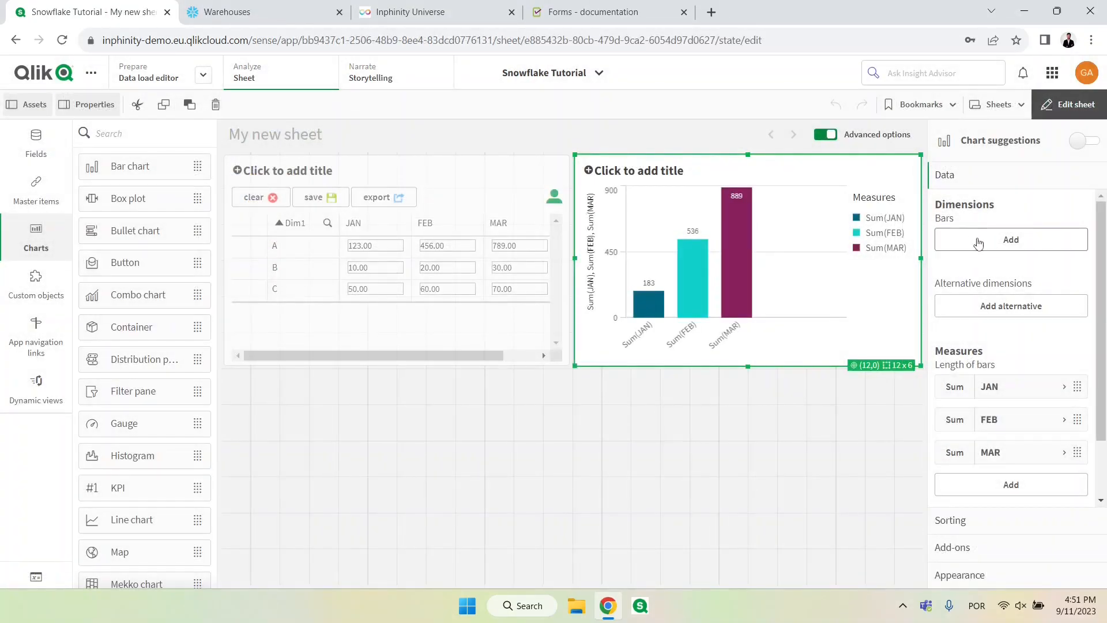
Step: Add the field Dim1 as the bar dimension of the bar chart
left_click(979, 241)
type("Dim")
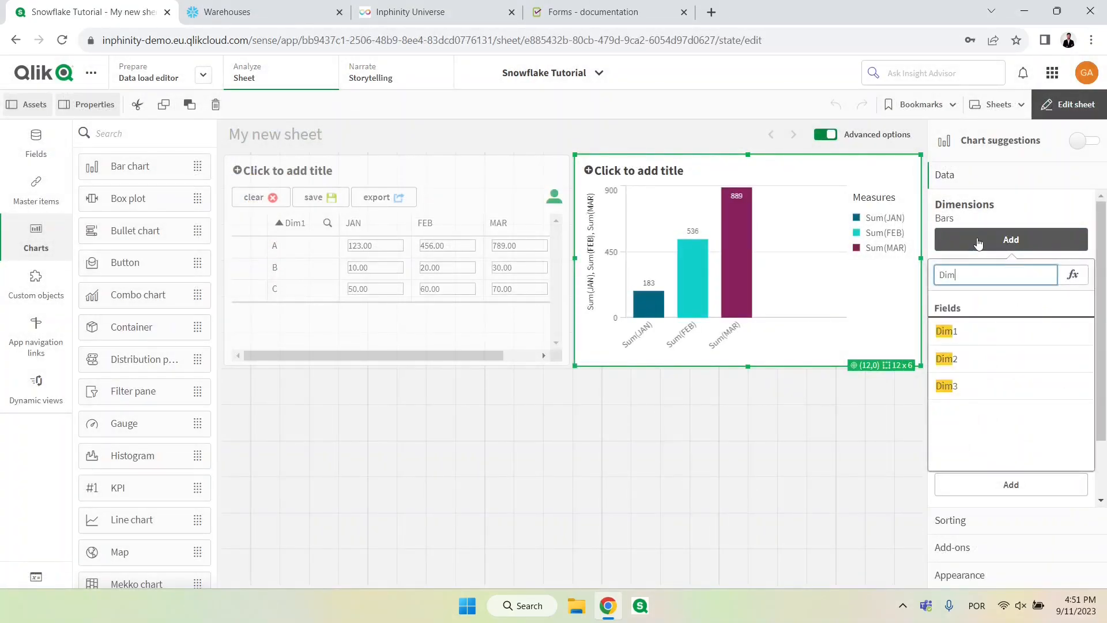
left_click(981, 331)
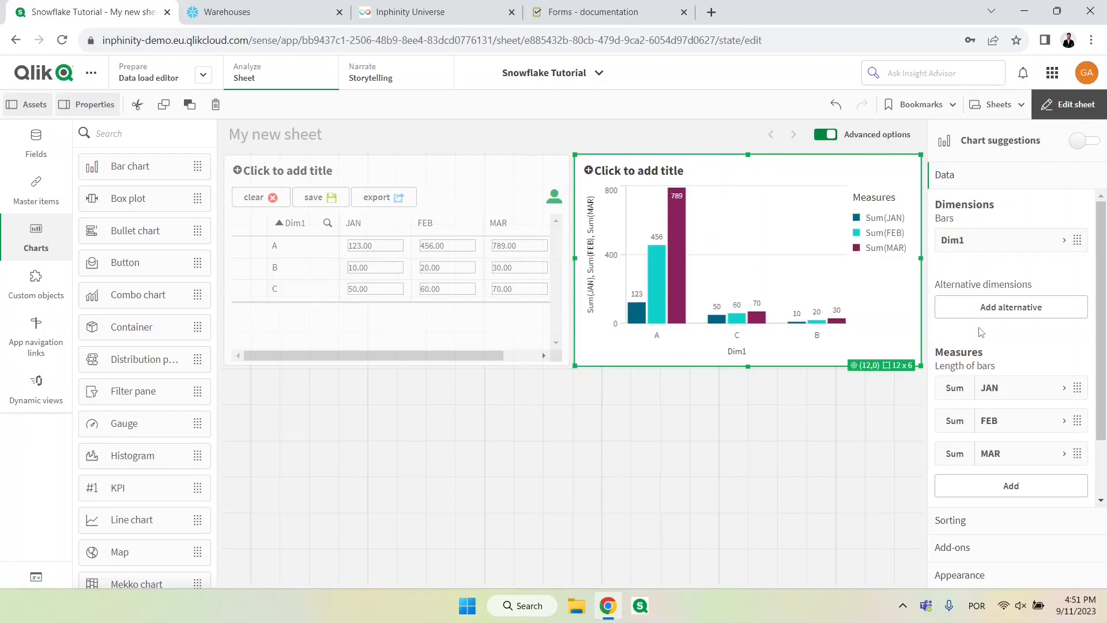
Step: Set the form's user level to Advanced, make its Recalculate button visible and finish editing the sheet
left_click(476, 202)
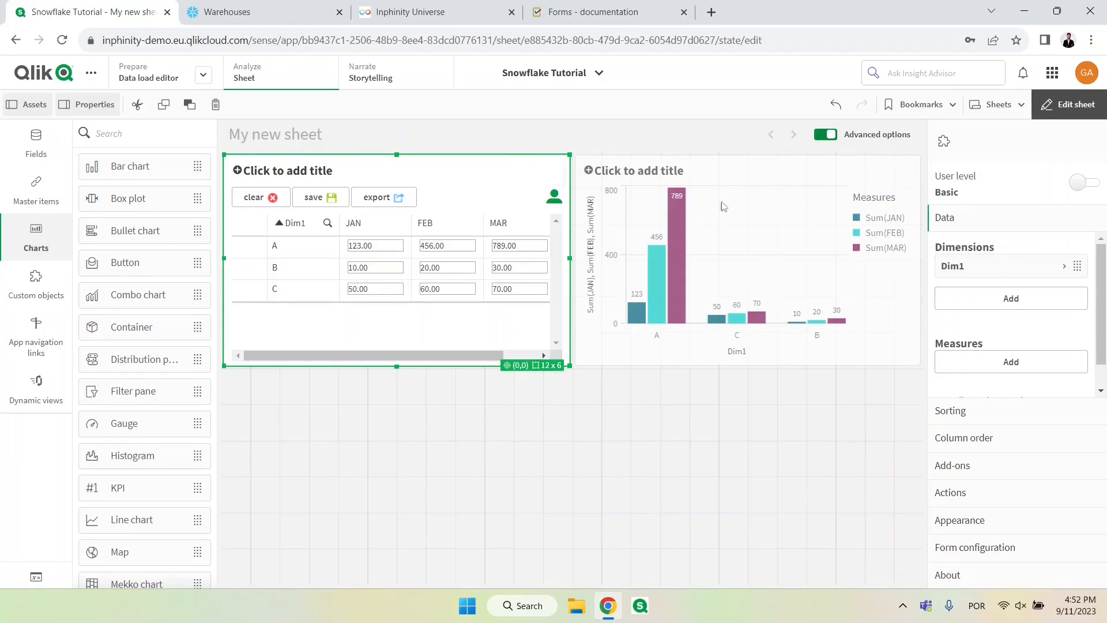
left_click(1079, 183)
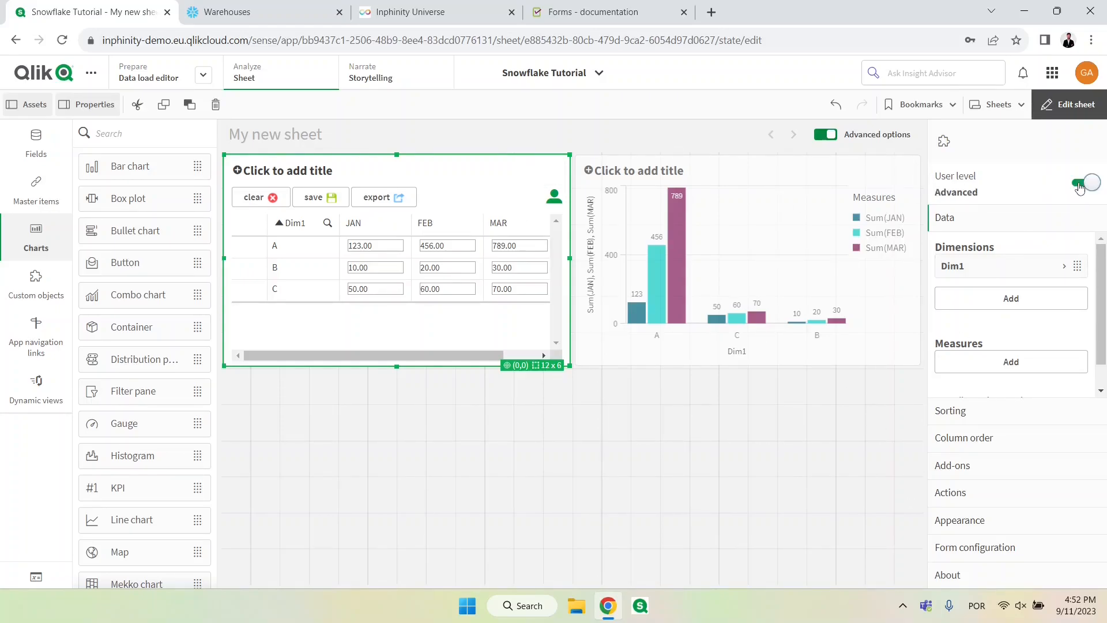
left_click(971, 523)
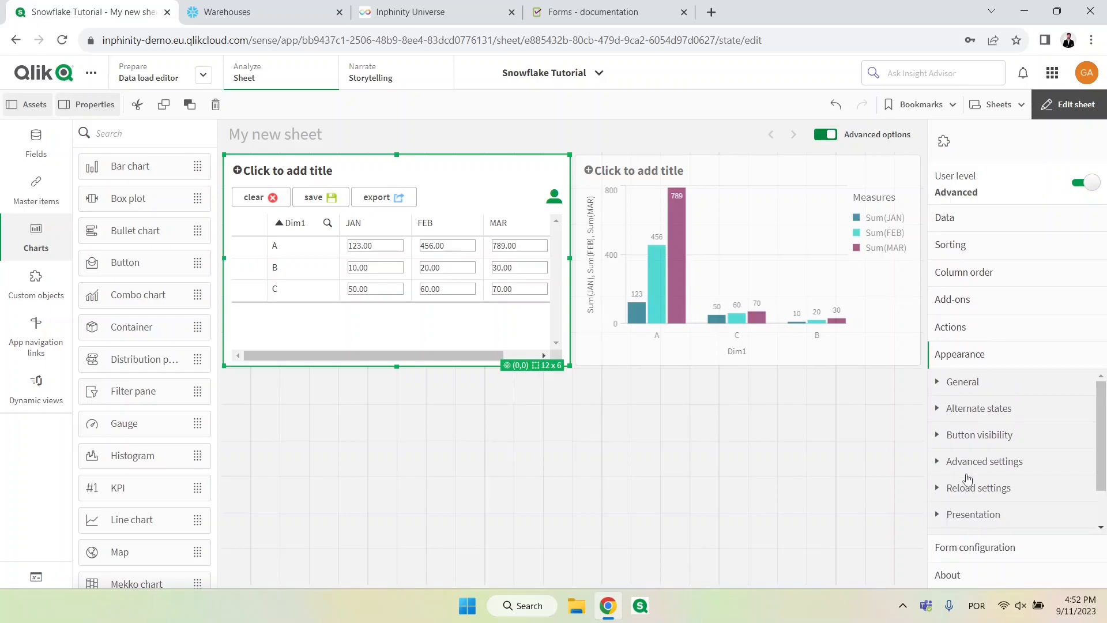
left_click(940, 436)
scroll(1008, 470, "down", 5)
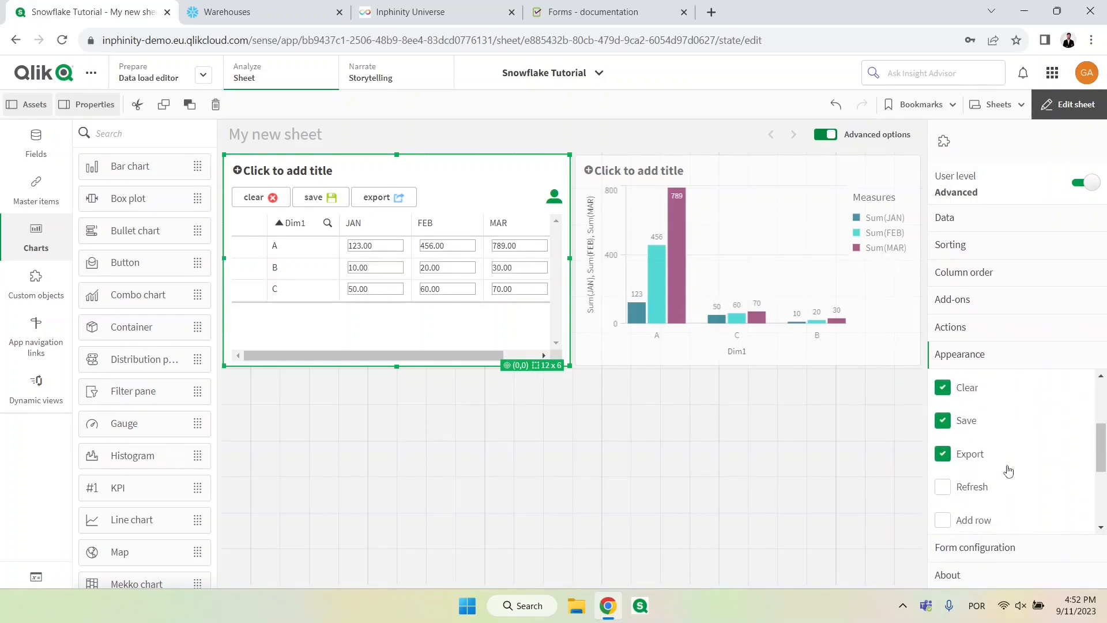
left_click(943, 481)
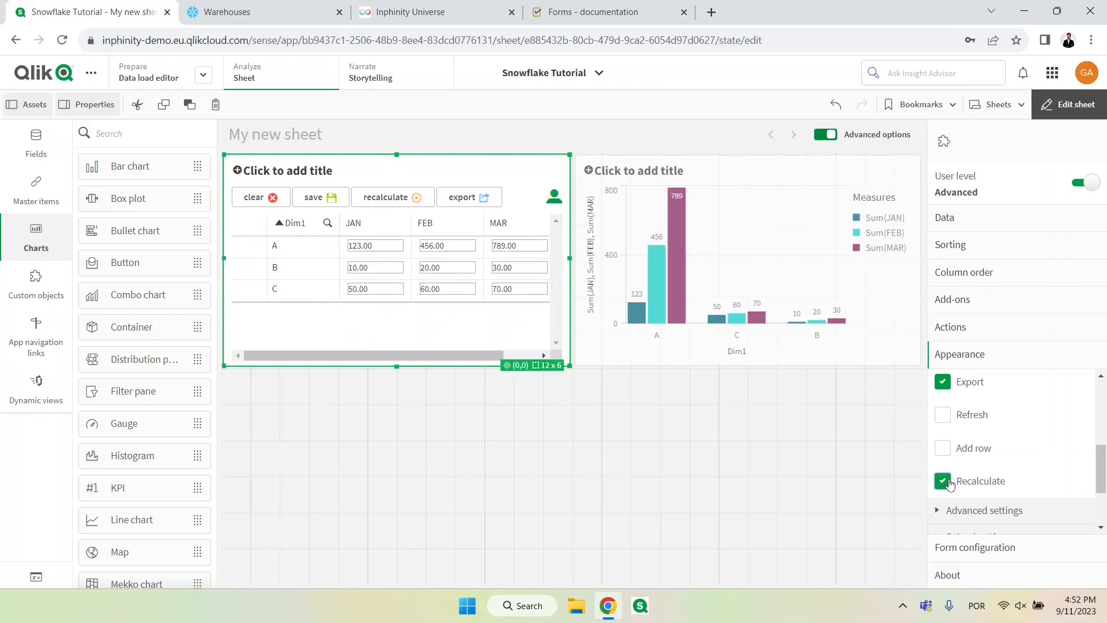
left_click(1068, 105)
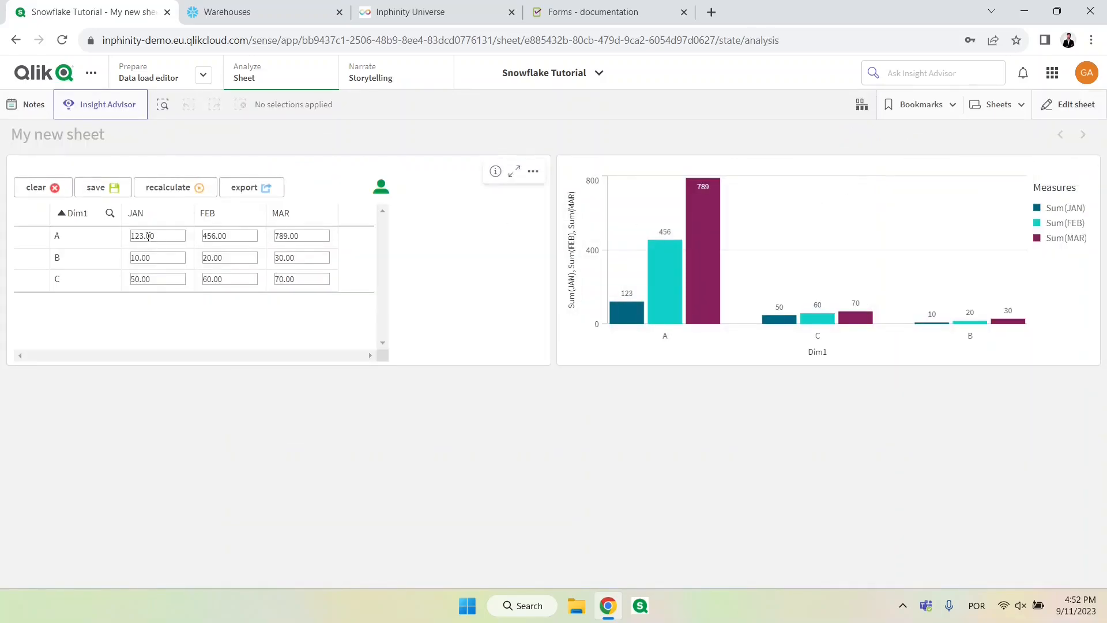
Step: Set the form's JAN values to 1000 for A, 2000 for B and 3000 for C, and recalculate to save and reload
left_click(148, 236)
type("000")
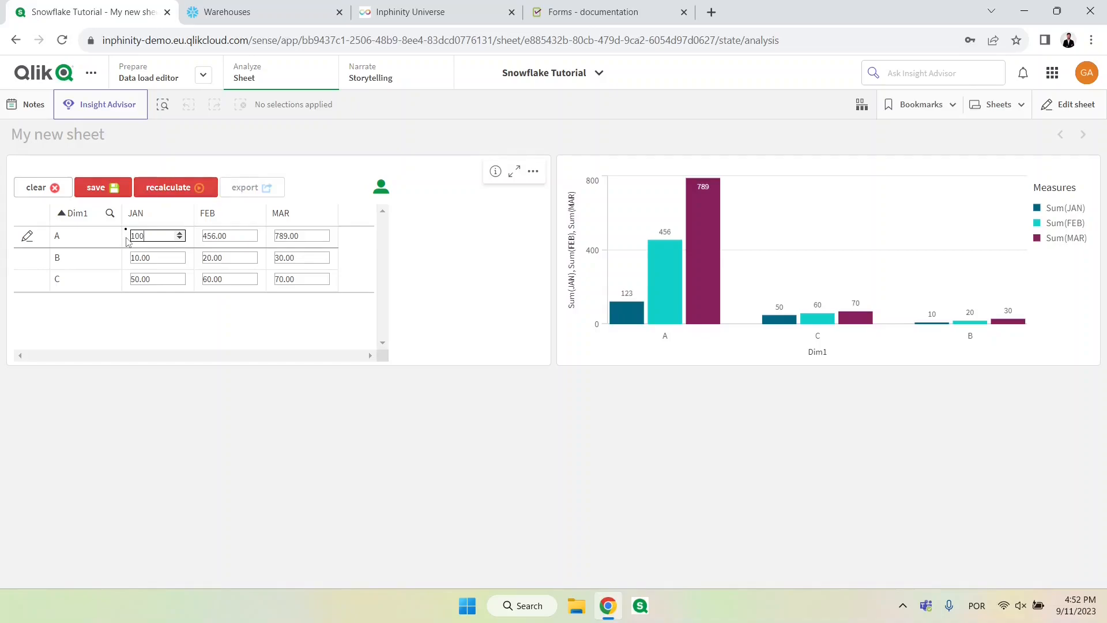
key("Return")
type("2000")
key("Return")
type("3000")
key("Return")
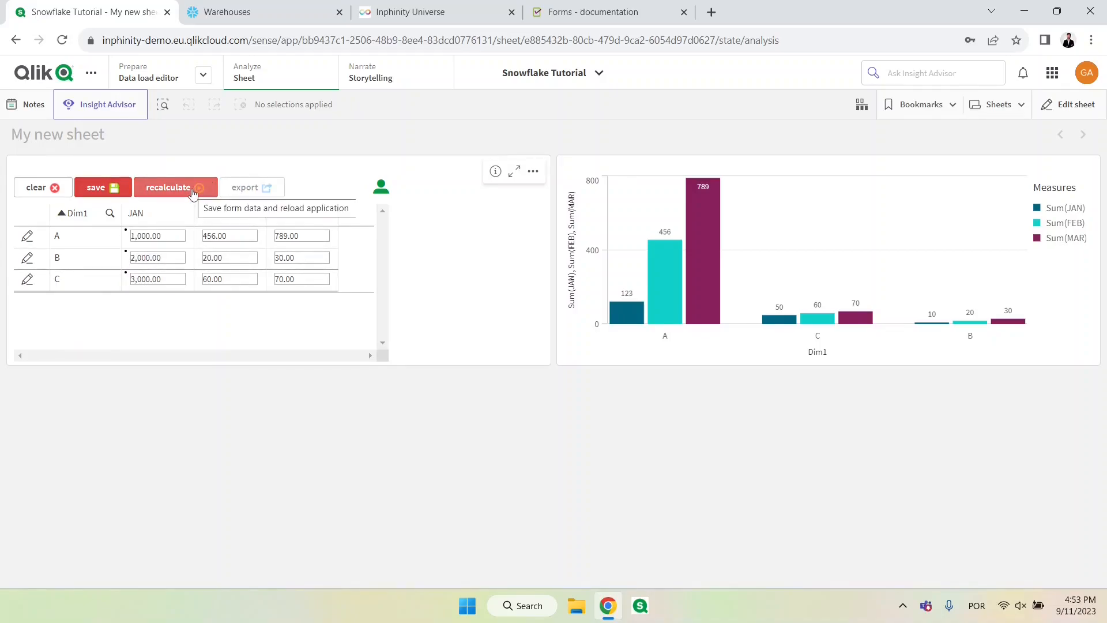
left_click(193, 191)
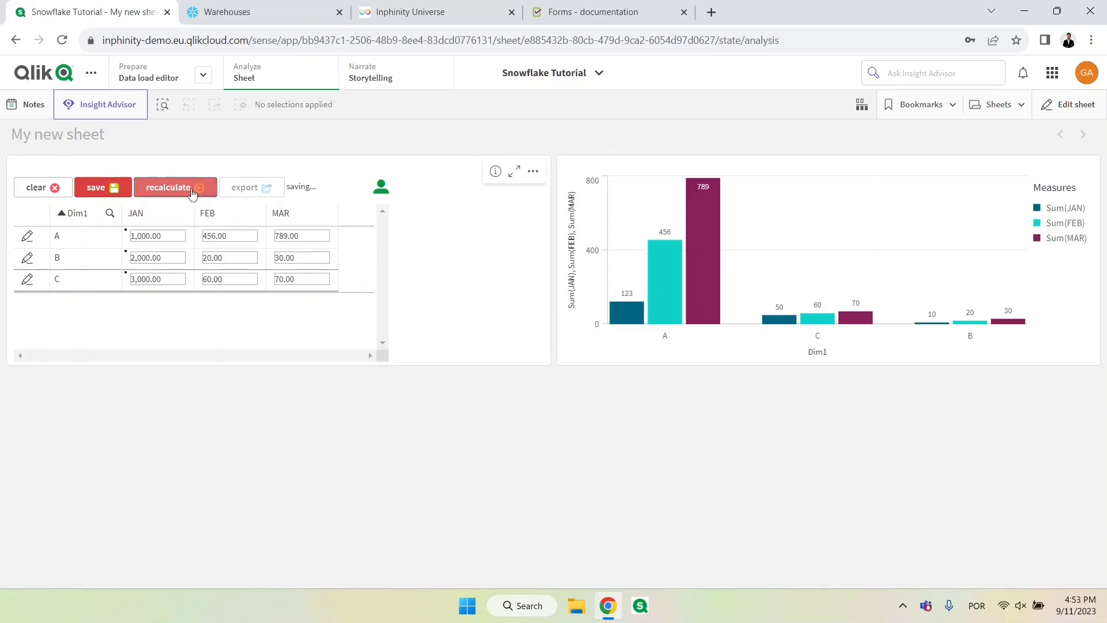